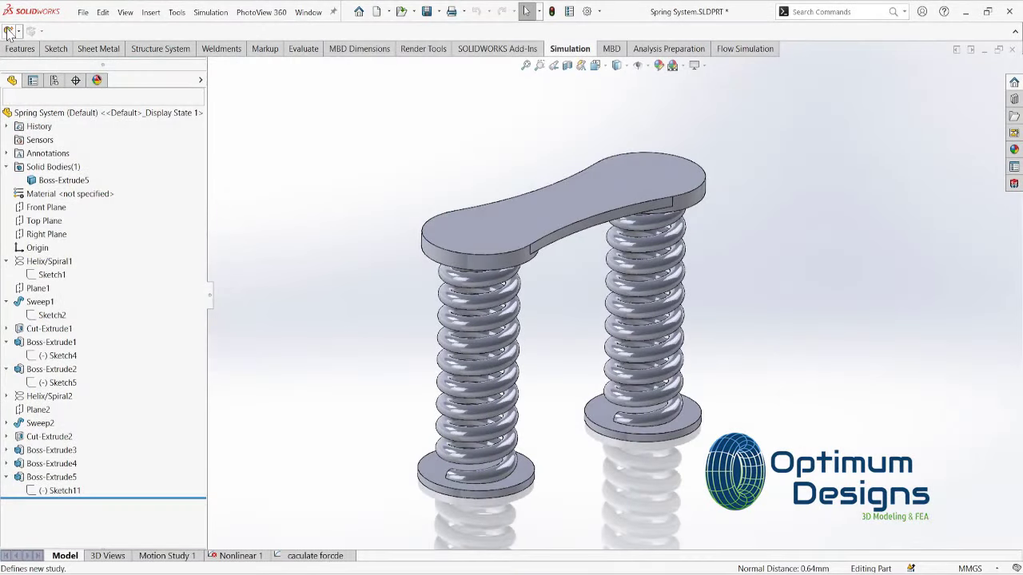
Create a new Nonlinear static simulation study
{"action": "left_click", "coordinate": [8, 29]}
{"action": "left_click_drag", "start_coordinate": [80, 205], "coordinate": [16, 206]}
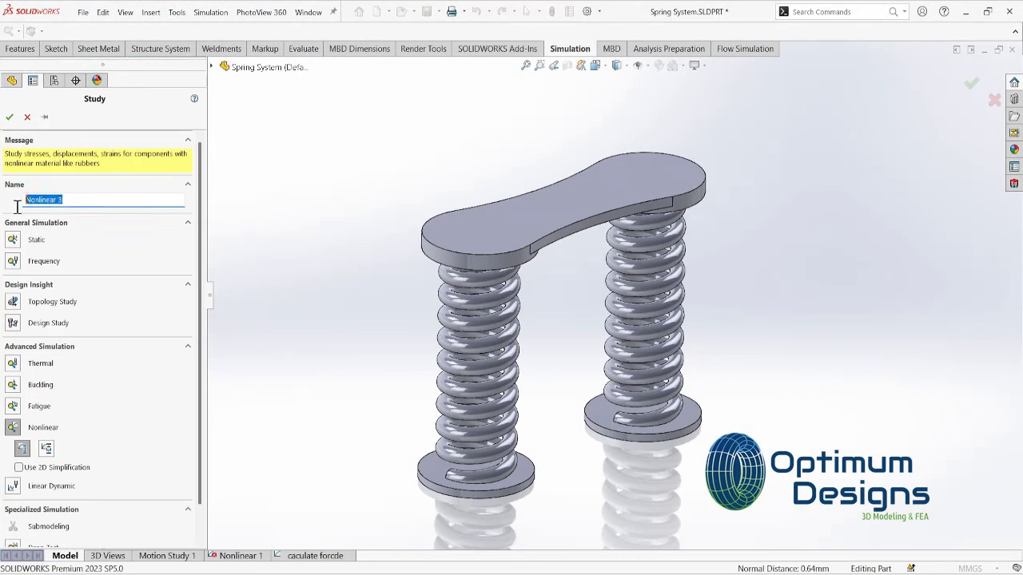
{"action": "left_click", "coordinate": [13, 428]}
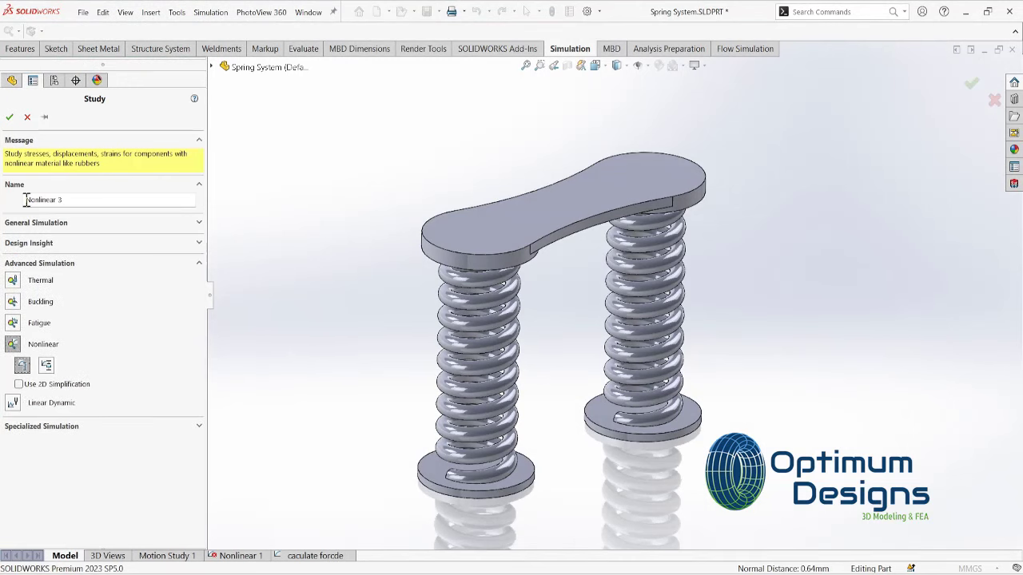
{"action": "left_click", "coordinate": [9, 117]}
Rename the new study to 'Calculate Force on Spring'
{"action": "right_click", "coordinate": [376, 555]}
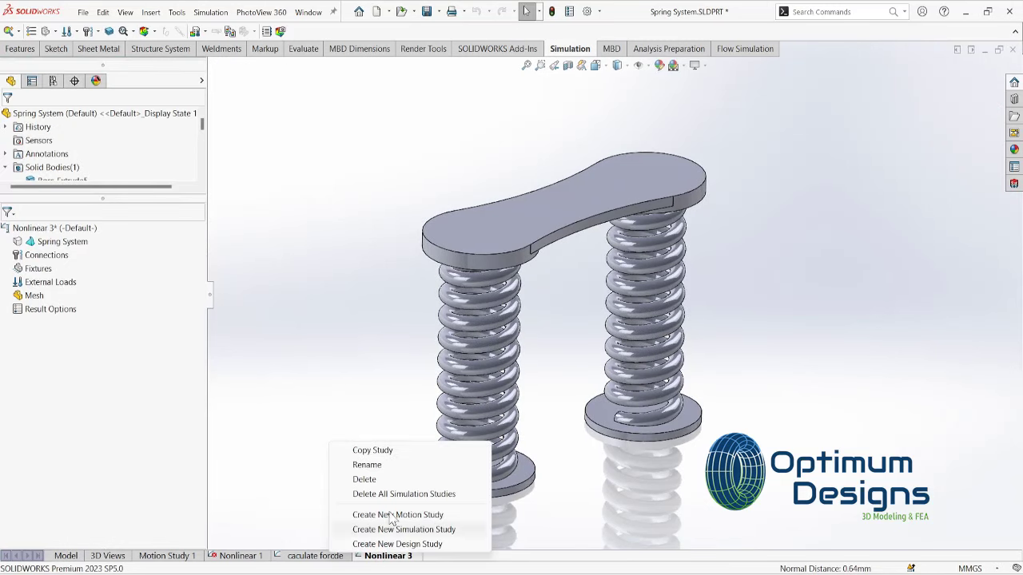
{"action": "left_click", "coordinate": [400, 466]}
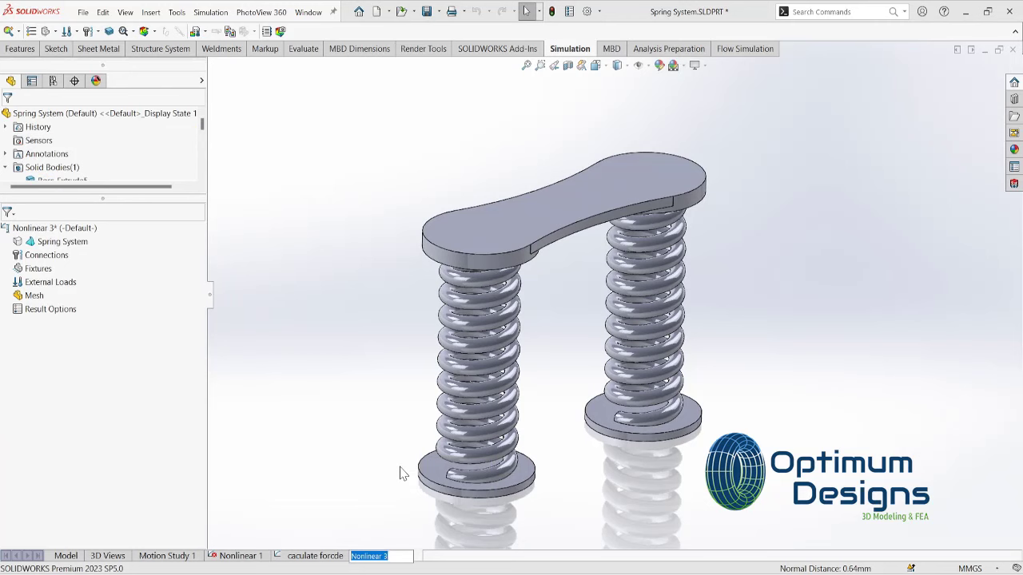
{"action": "type", "text": "Ca"}
{"action": "key", "text": "Return"}
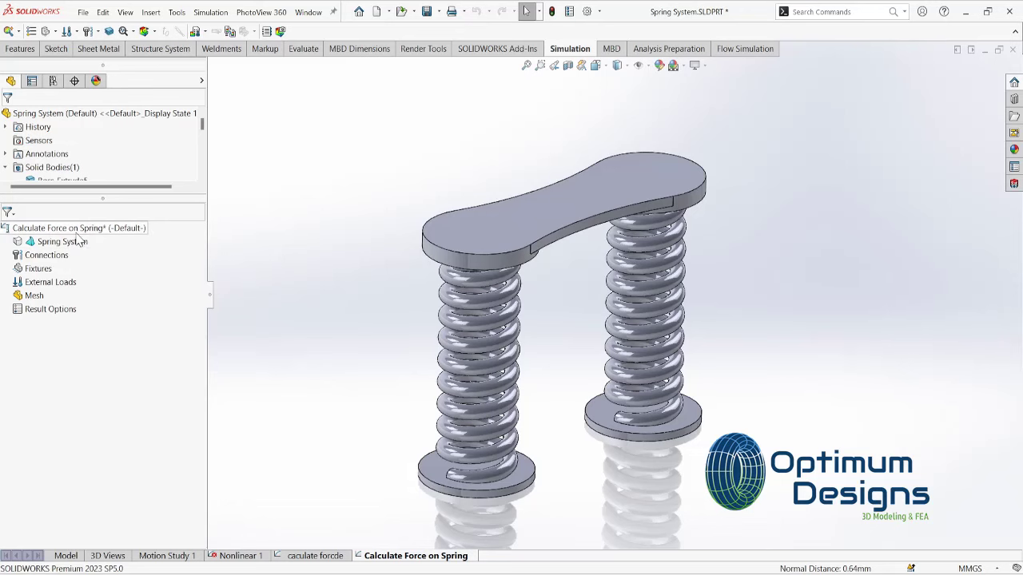
Assign stainless steel 1.4310 (X10CrNi18-8), found by searching 1.431, to the Spring System body
{"action": "left_click", "coordinate": [67, 244]}
{"action": "right_click", "coordinate": [67, 249]}
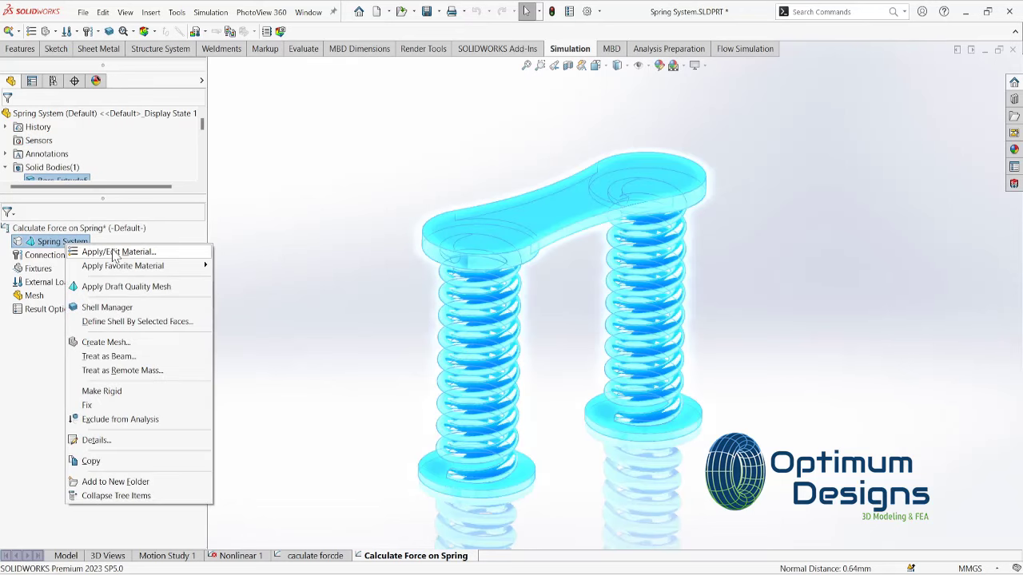
{"action": "left_click", "coordinate": [114, 252]}
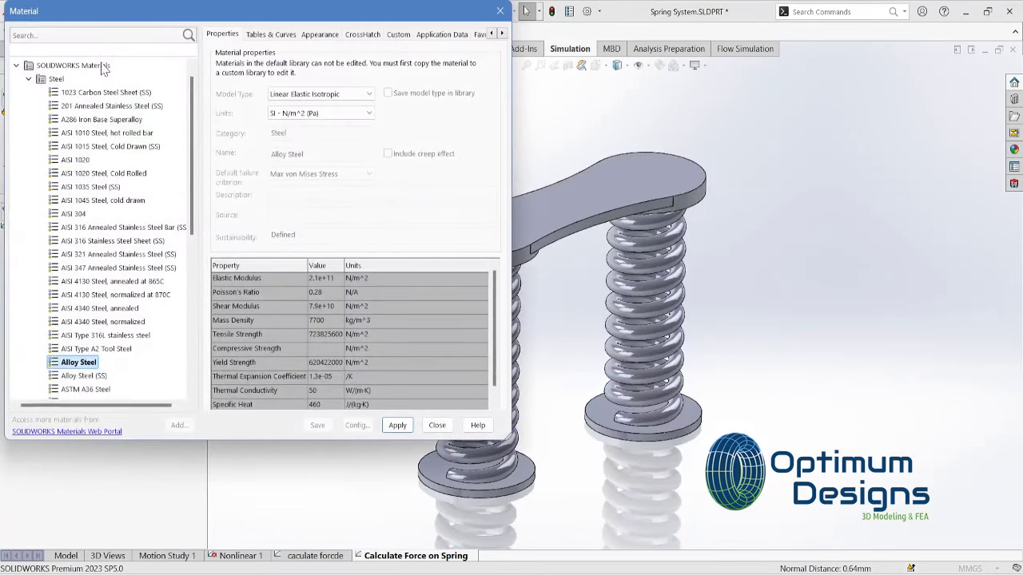
{"action": "left_click", "coordinate": [93, 35]}
{"action": "type", "text": "1.431"}
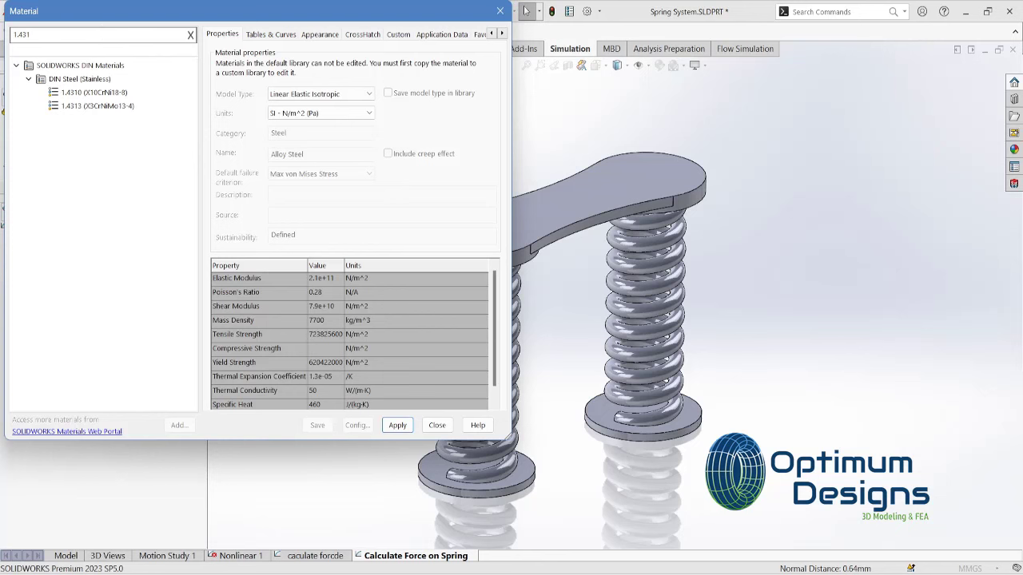
{"action": "left_click", "coordinate": [109, 93]}
{"action": "left_click", "coordinate": [410, 430]}
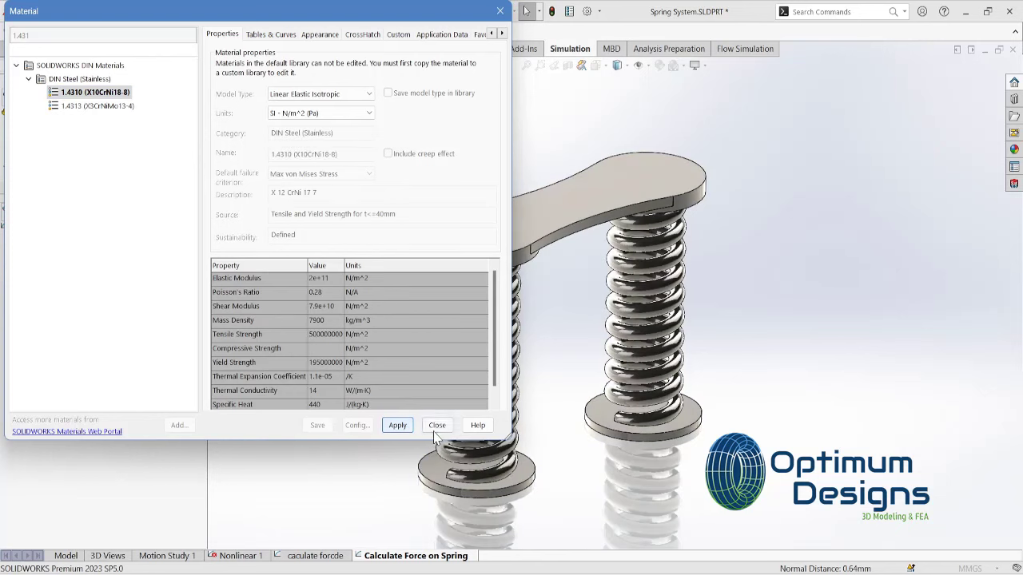
{"action": "left_click", "coordinate": [437, 425]}
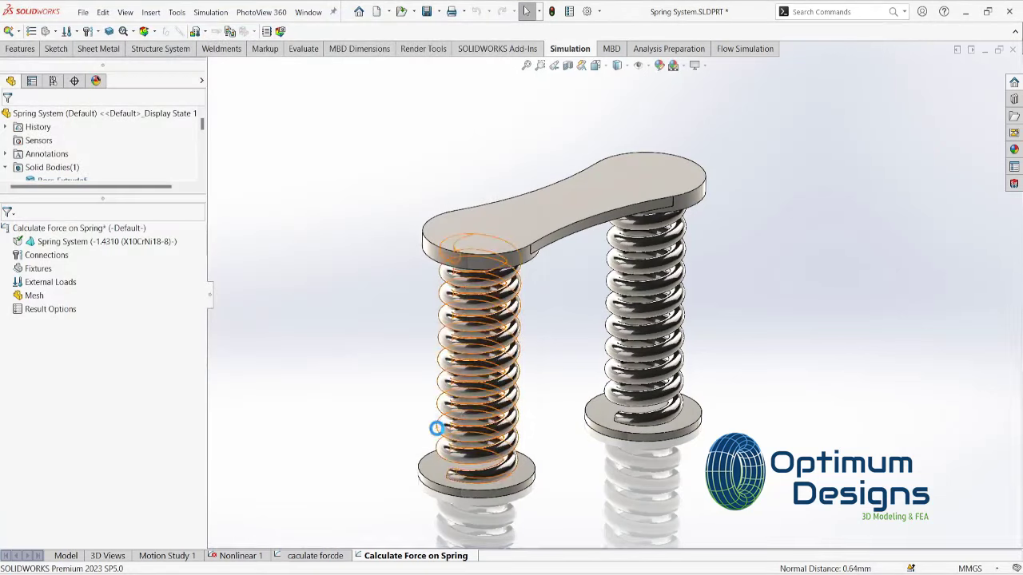
Fix the bottom faces of both springs with a Fixed Geometry fixture
{"action": "right_click", "coordinate": [36, 269]}
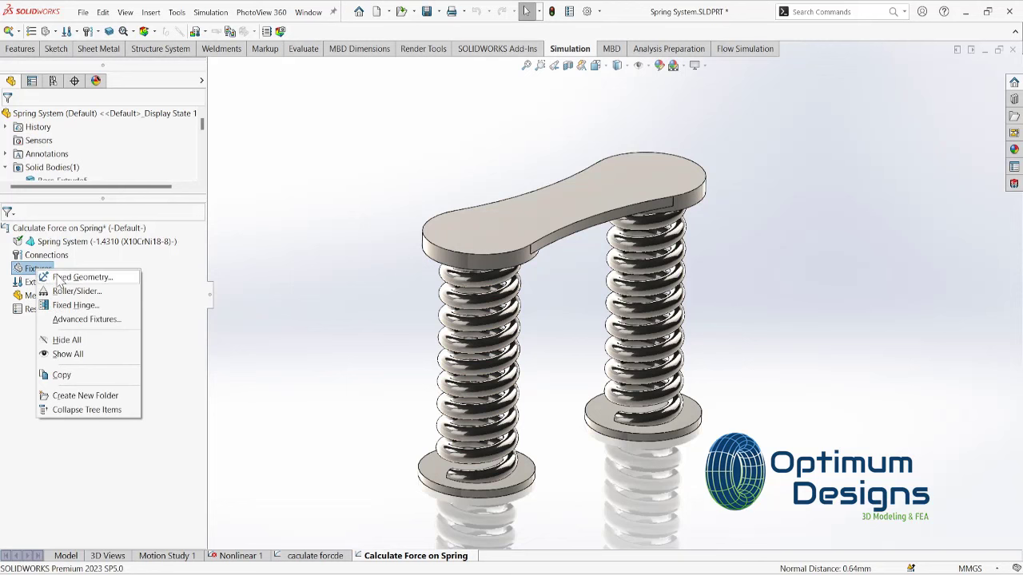
{"action": "left_click", "coordinate": [60, 280]}
{"action": "middle_click_drag", "start_coordinate": [290, 338], "coordinate": [362, 232]}
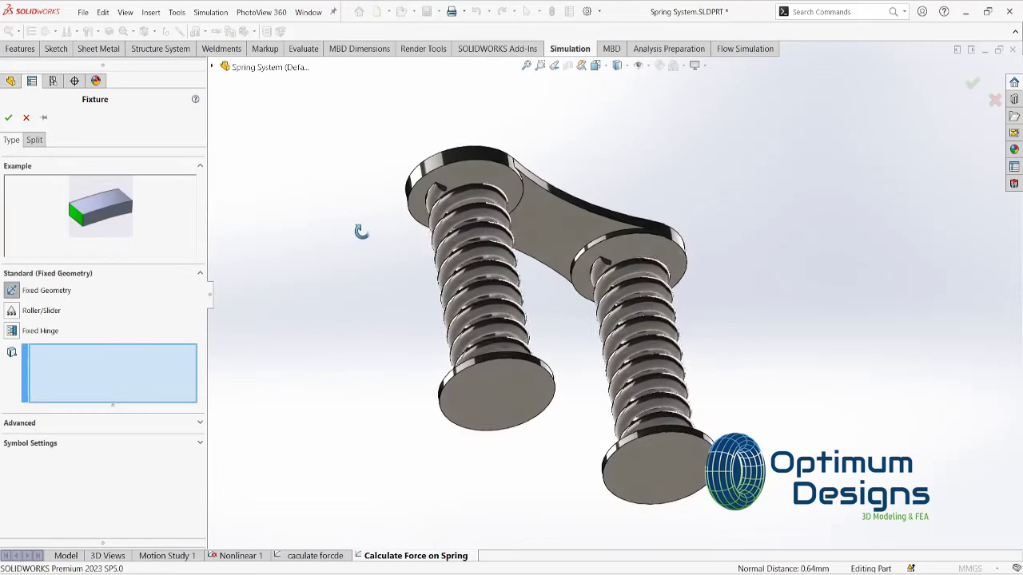
{"action": "left_click", "coordinate": [511, 419]}
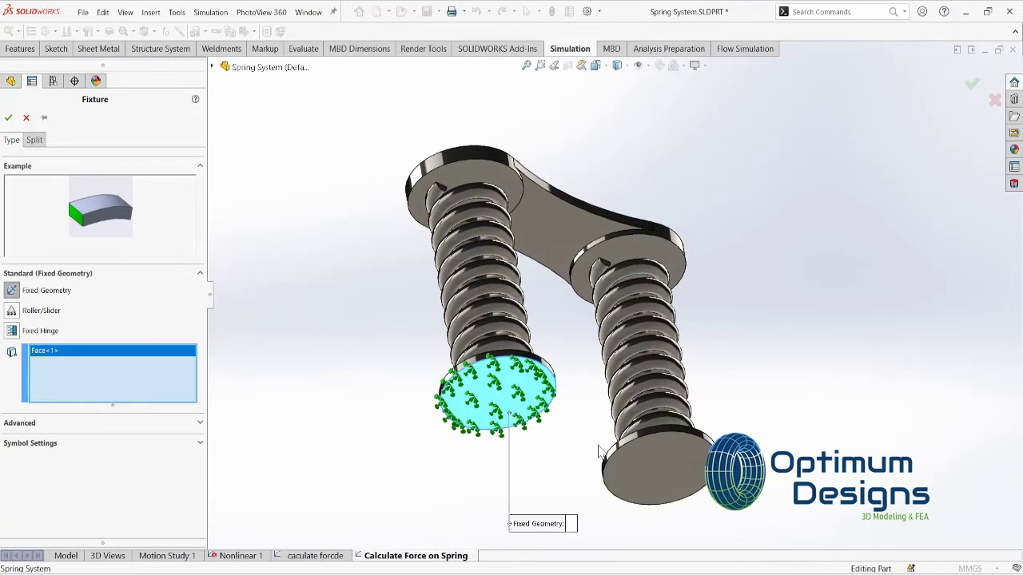
{"action": "left_click", "coordinate": [644, 461]}
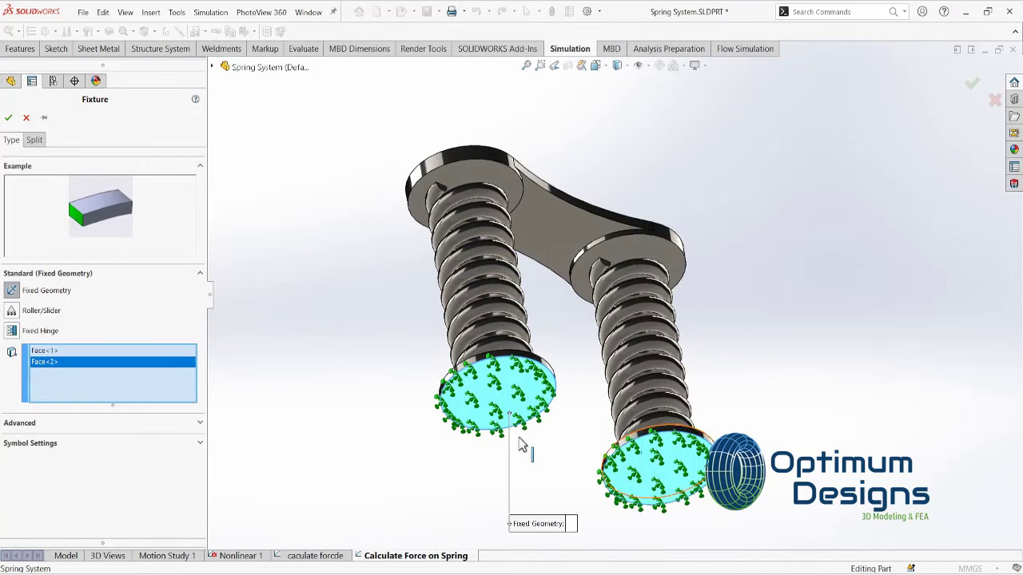
{"action": "left_click", "coordinate": [8, 118]}
Add an On Flat Faces fixture on the top plate face, restraining both in-plane directions in mm
{"action": "right_click", "coordinate": [49, 273]}
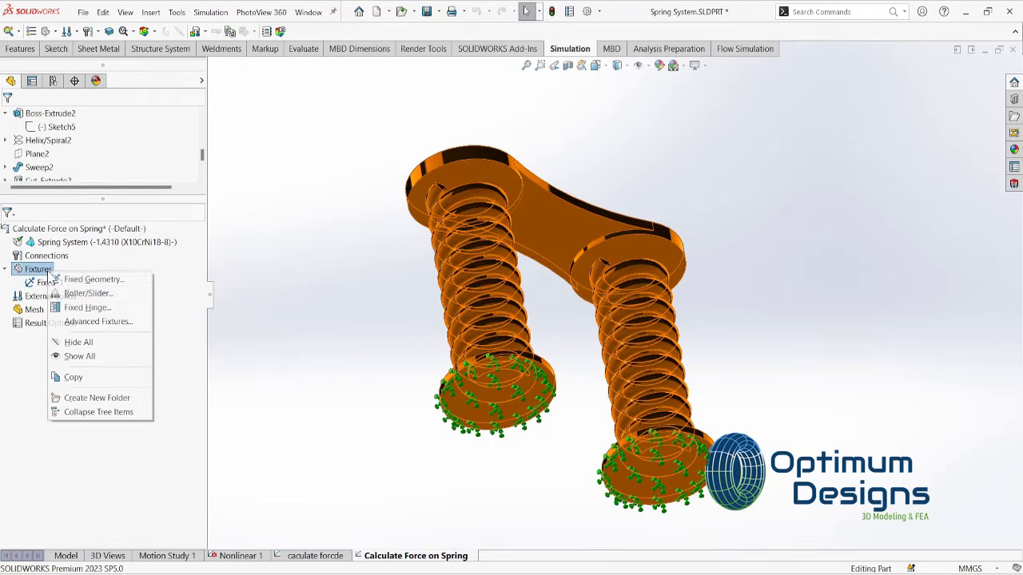
{"action": "left_click", "coordinate": [74, 321]}
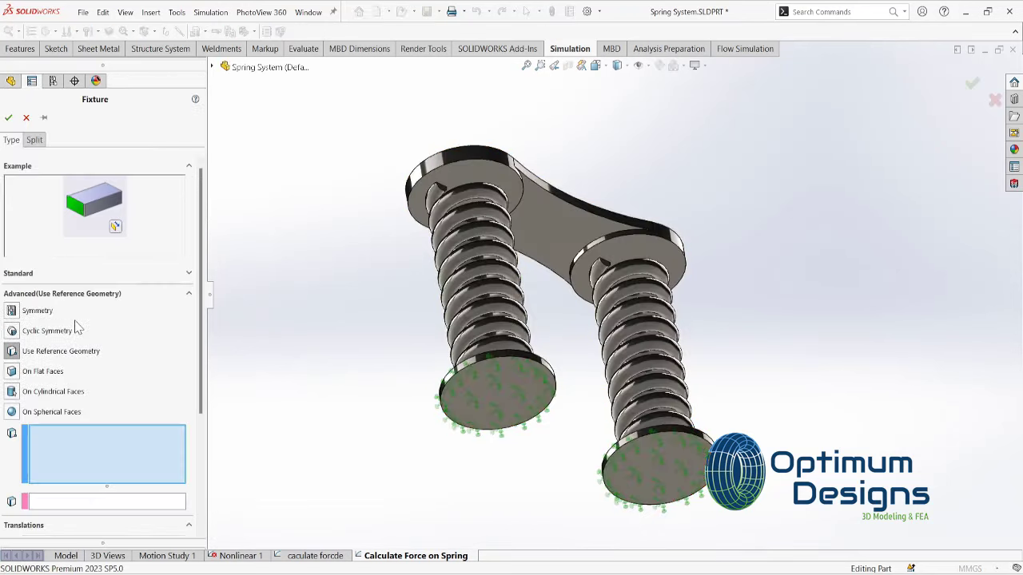
{"action": "left_click", "coordinate": [12, 370]}
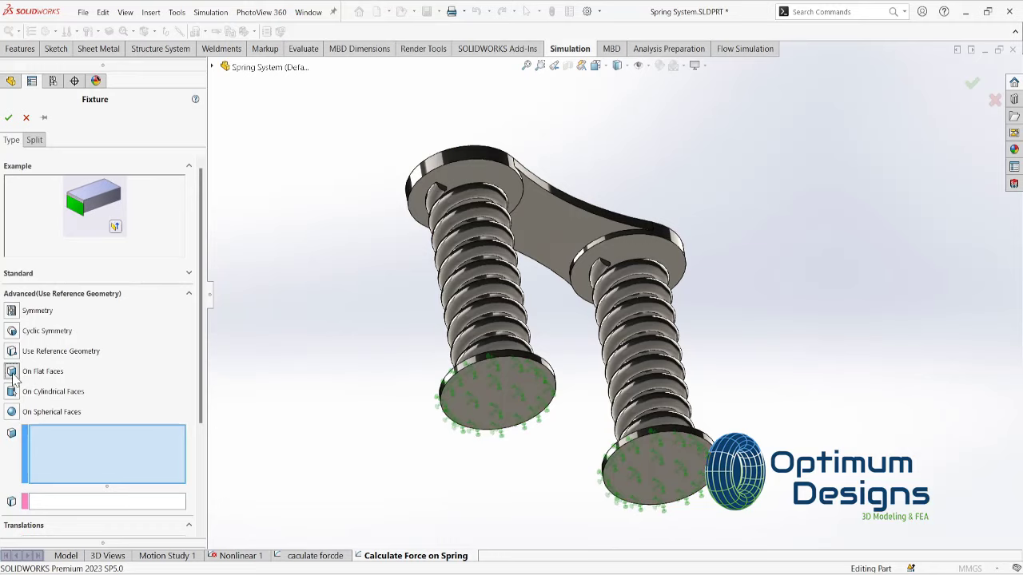
{"action": "middle_click_drag", "start_coordinate": [354, 309], "coordinate": [361, 491]}
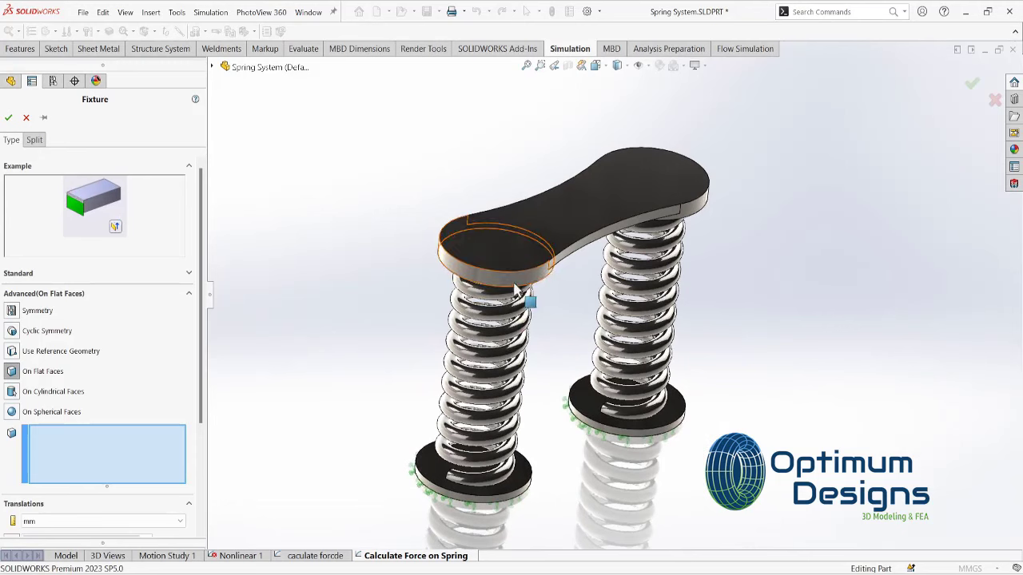
{"action": "left_click", "coordinate": [544, 229]}
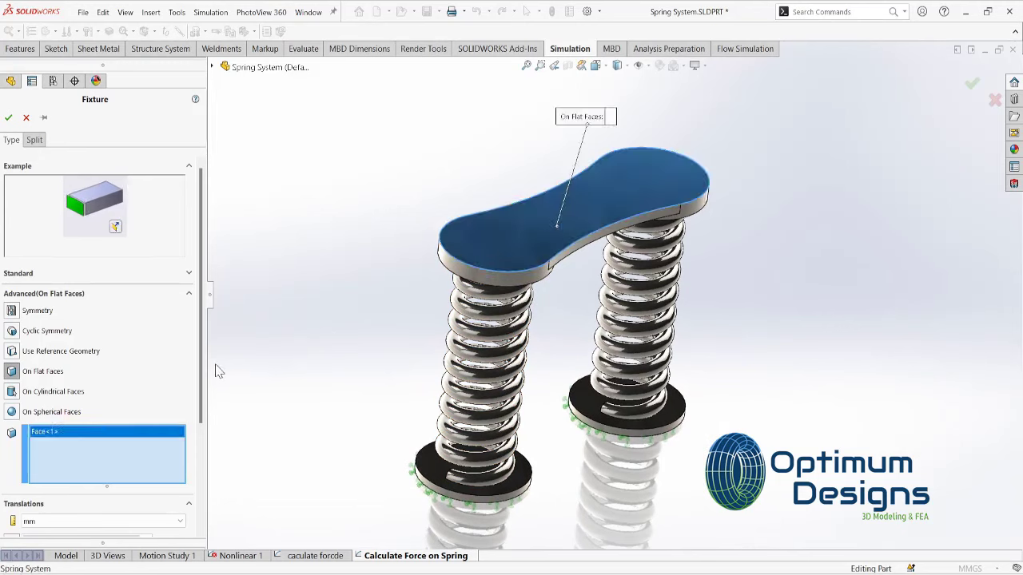
{"action": "scroll", "coordinate": [182, 373], "scroll_direction": "down", "scroll_amount": 1}
{"action": "scroll", "coordinate": [182, 372], "scroll_direction": "down", "scroll_amount": 2}
{"action": "scroll", "coordinate": [182, 372], "scroll_direction": "down", "scroll_amount": 1}
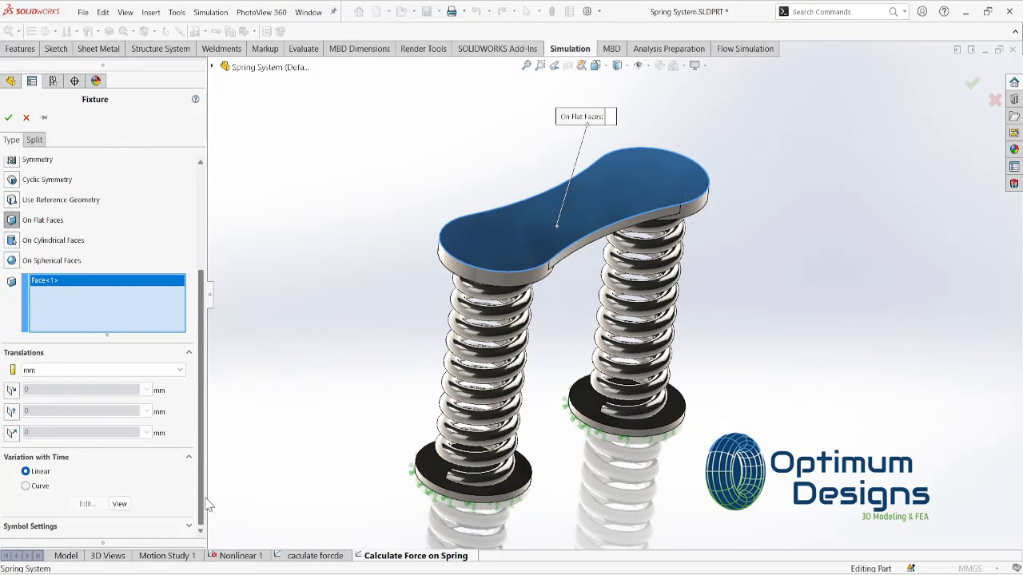
{"action": "left_click", "coordinate": [181, 371]}
{"action": "left_click", "coordinate": [141, 385]}
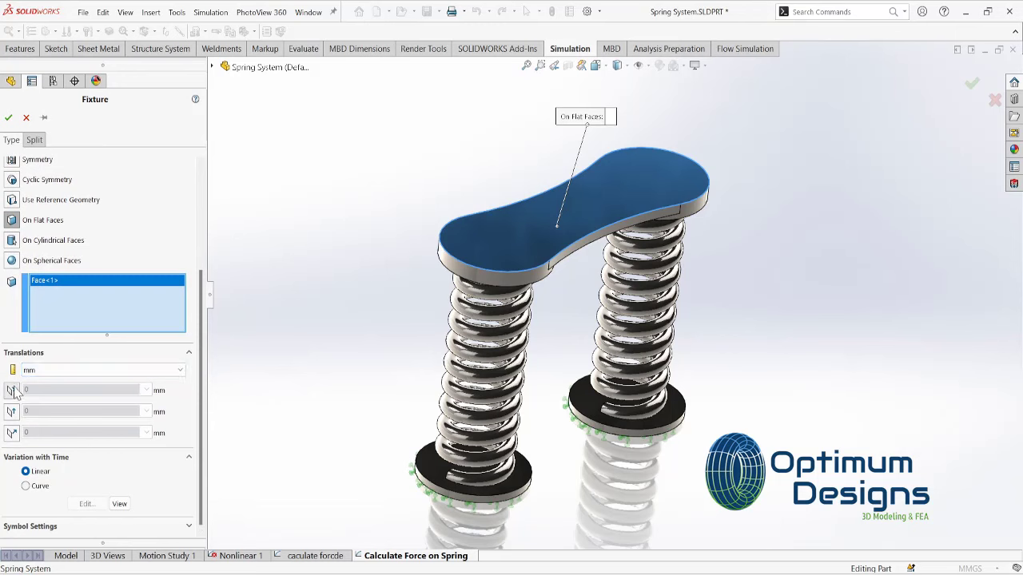
{"action": "left_click", "coordinate": [11, 390]}
{"action": "left_click", "coordinate": [11, 511]}
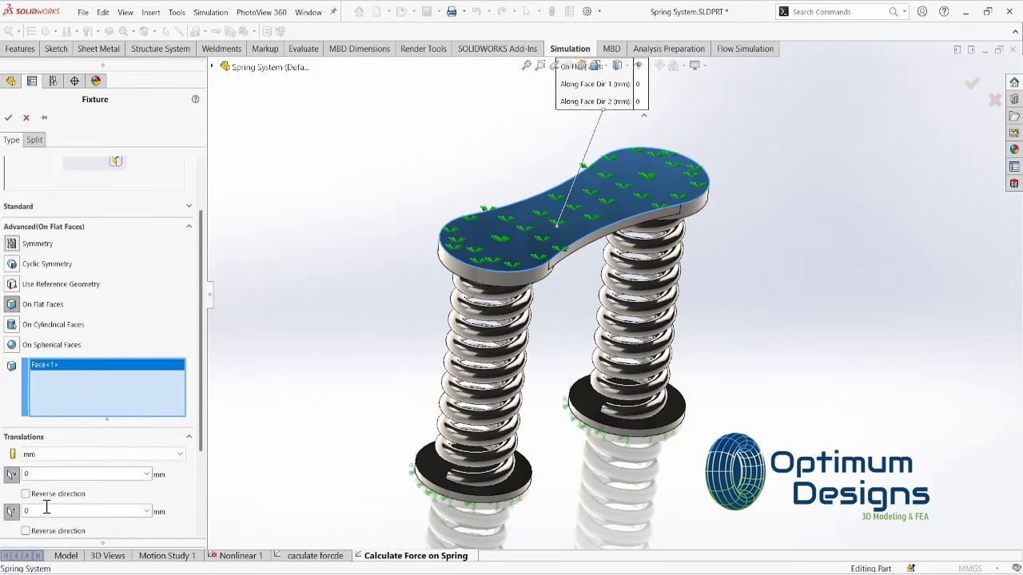
Give the top face a reversed 10 mm displacement normal to the face and confirm
{"action": "scroll", "coordinate": [201, 421], "scroll_direction": "down", "scroll_amount": 3}
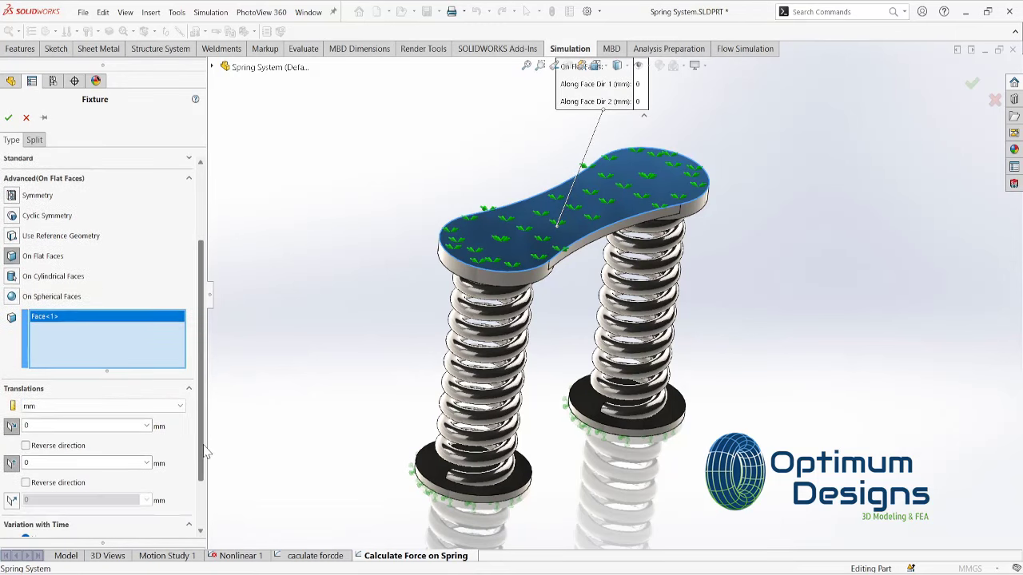
{"action": "left_click", "coordinate": [11, 433]}
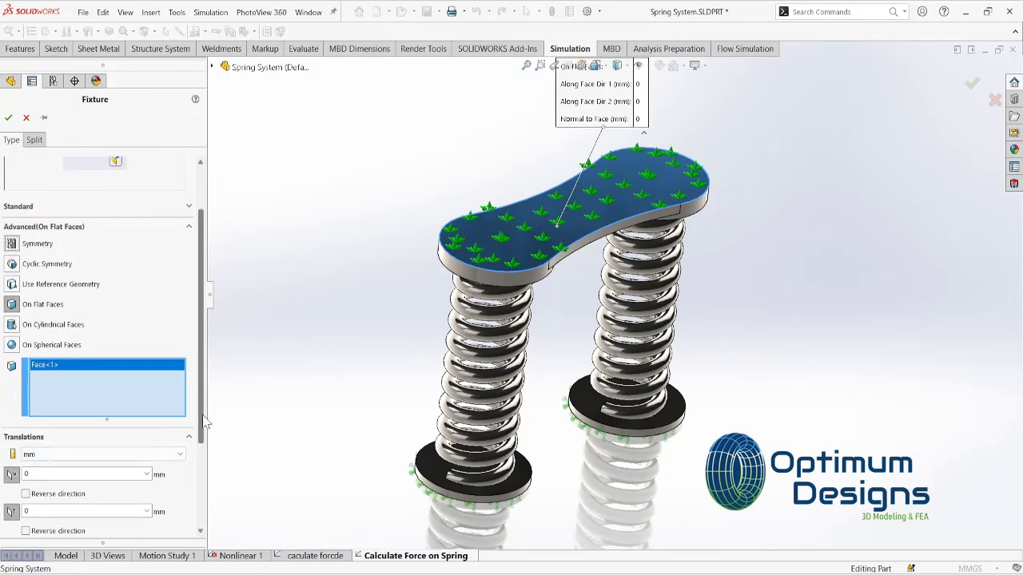
{"action": "scroll", "coordinate": [108, 471], "scroll_direction": "down", "scroll_amount": 3}
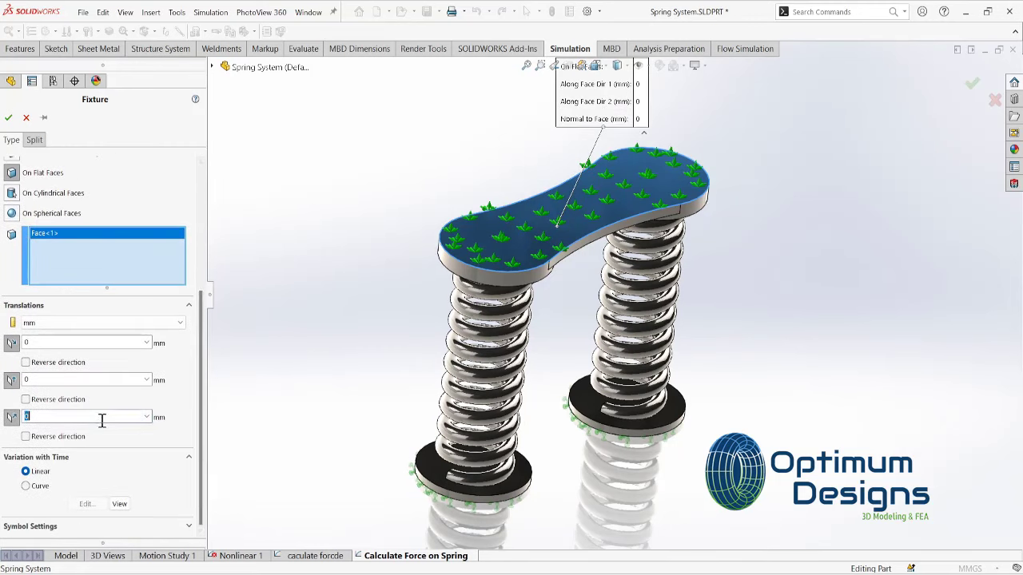
{"action": "type", "text": "10.0"}
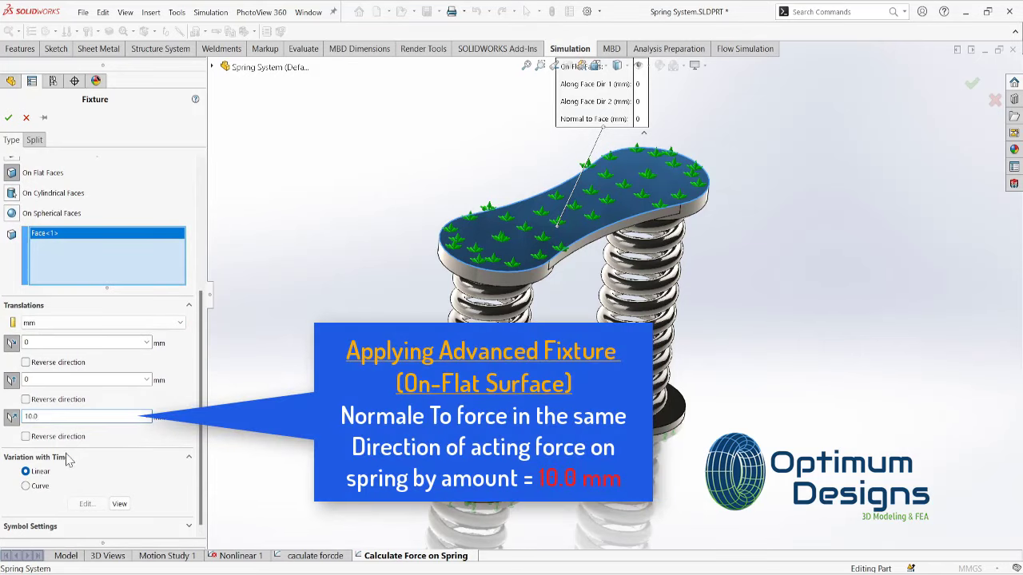
{"action": "left_click", "coordinate": [25, 437]}
{"action": "scroll", "coordinate": [499, 267], "scroll_direction": "down", "scroll_amount": 2}
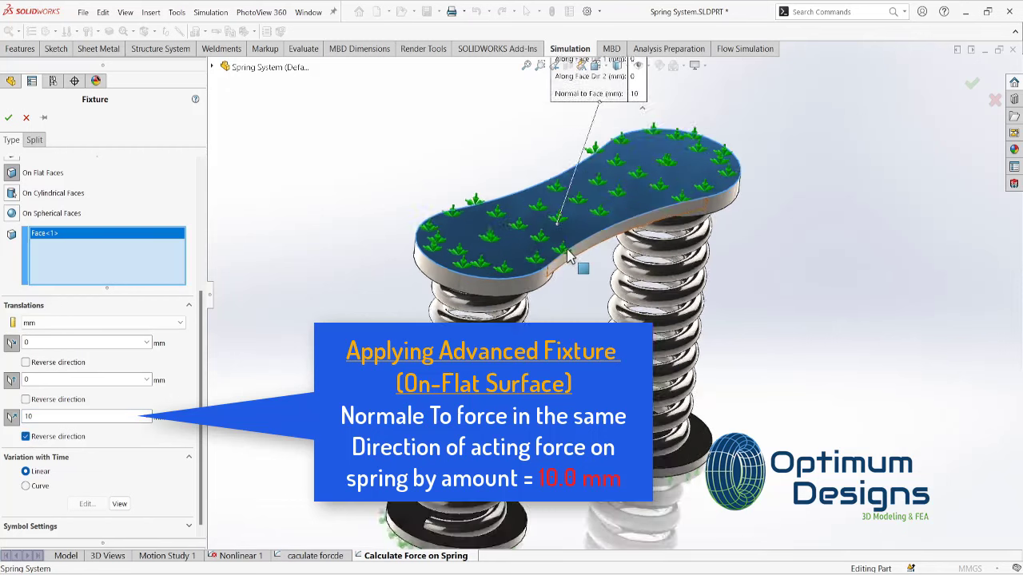
{"action": "scroll", "coordinate": [500, 267], "scroll_direction": "down", "scroll_amount": 3}
{"action": "scroll", "coordinate": [499, 267], "scroll_direction": "down", "scroll_amount": 3}
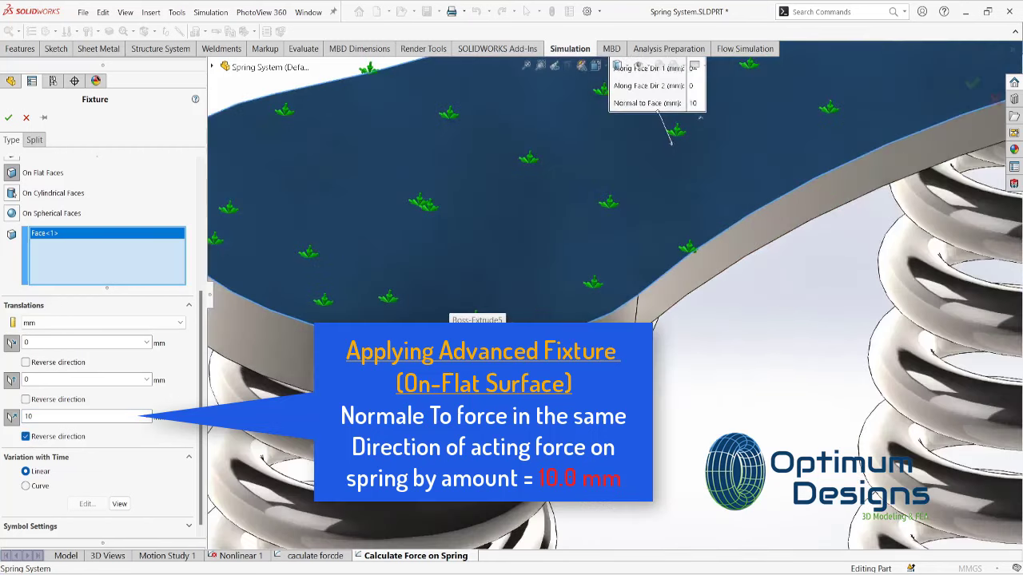
{"action": "left_click", "coordinate": [26, 437]}
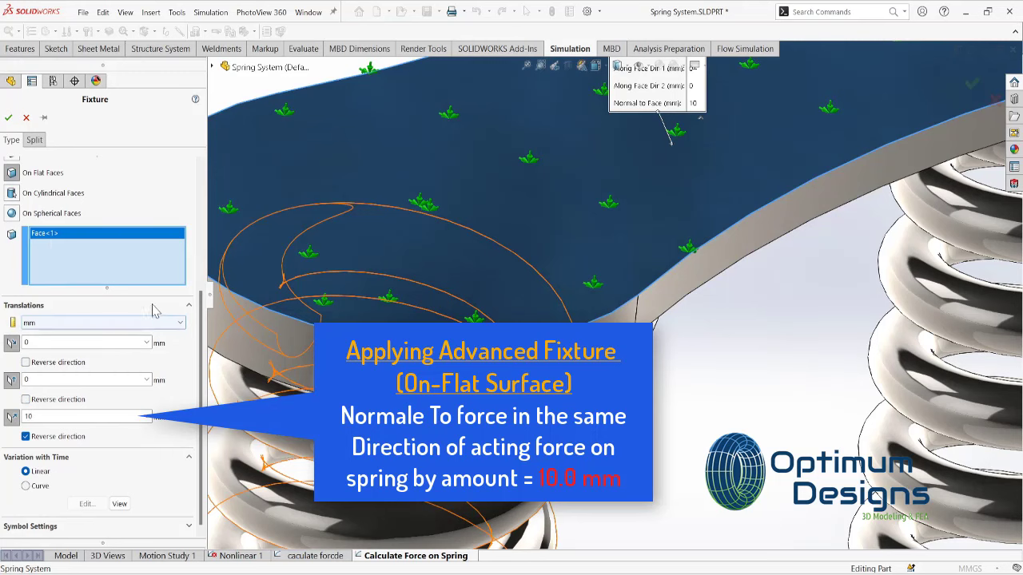
{"action": "scroll", "coordinate": [184, 210], "scroll_direction": "up", "scroll_amount": 5}
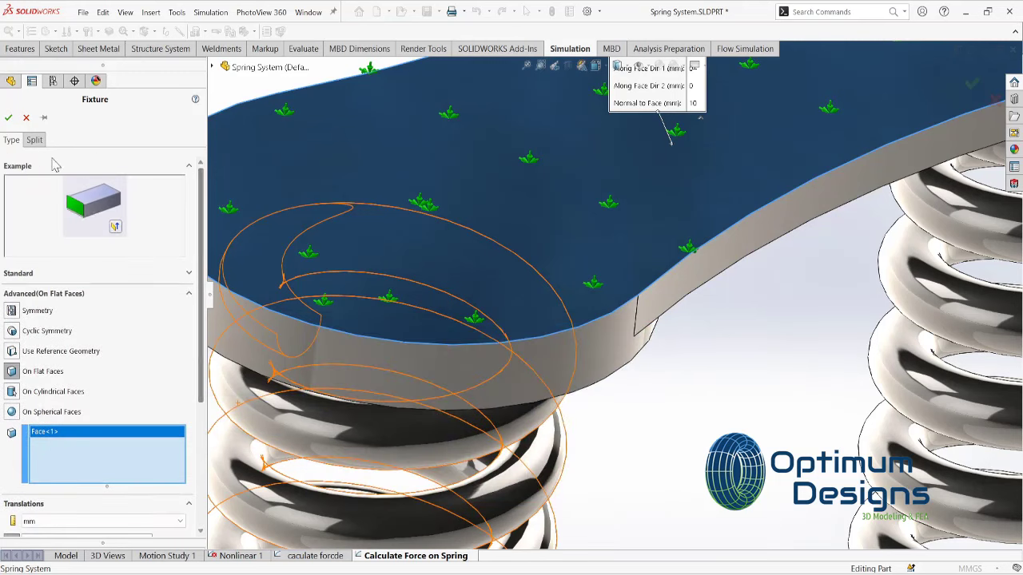
{"action": "left_click", "coordinate": [8, 118]}
Move the mesh density toward Coarse, view the springs from Front, and expand Advanced mesh options
{"action": "scroll", "coordinate": [543, 273], "scroll_direction": "up", "scroll_amount": 5}
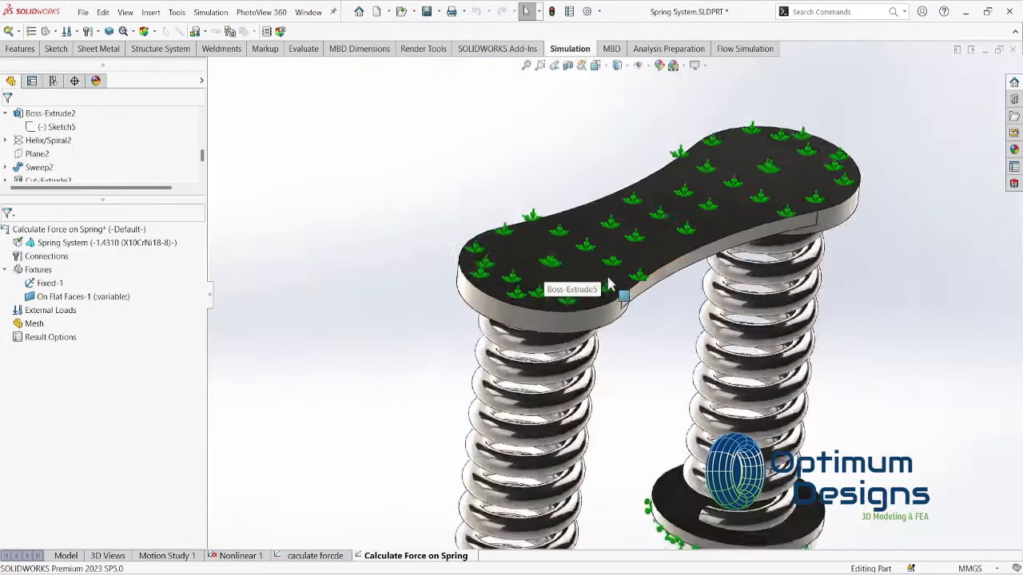
{"action": "mouse_move", "coordinate": [571, 290]}
{"action": "middle_mouse_down"}
{"action": "mouse_move", "coordinate": [636, 288]}
{"action": "mouse_move", "coordinate": [644, 222]}
{"action": "middle_mouse_up"}
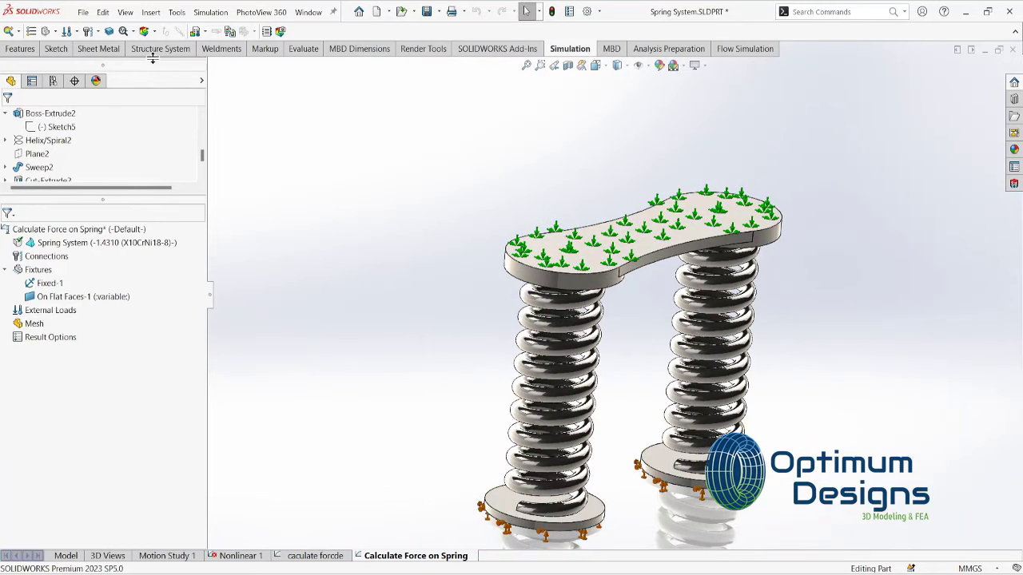
{"action": "right_click", "coordinate": [57, 314]}
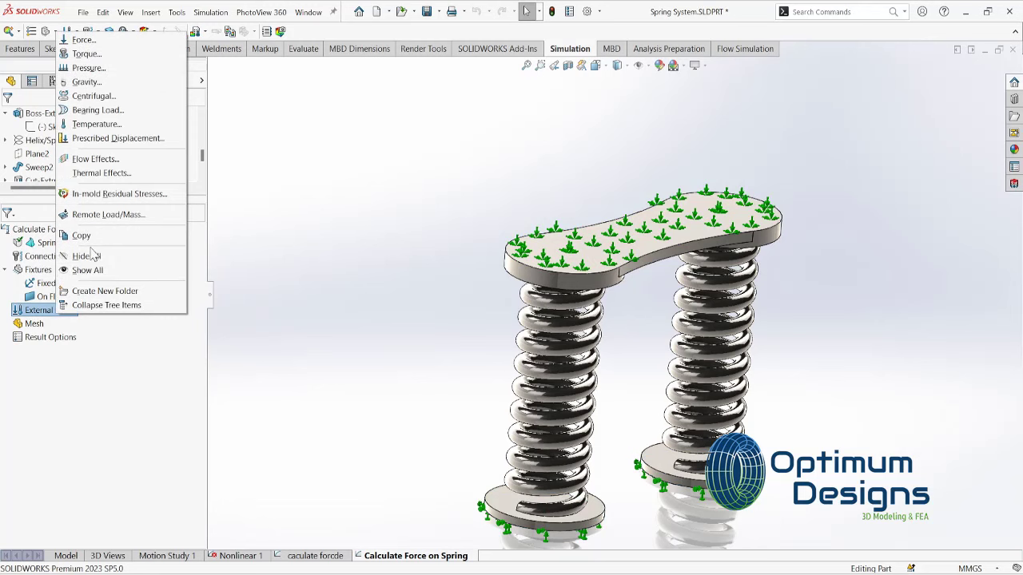
{"action": "right_click", "coordinate": [34, 323]}
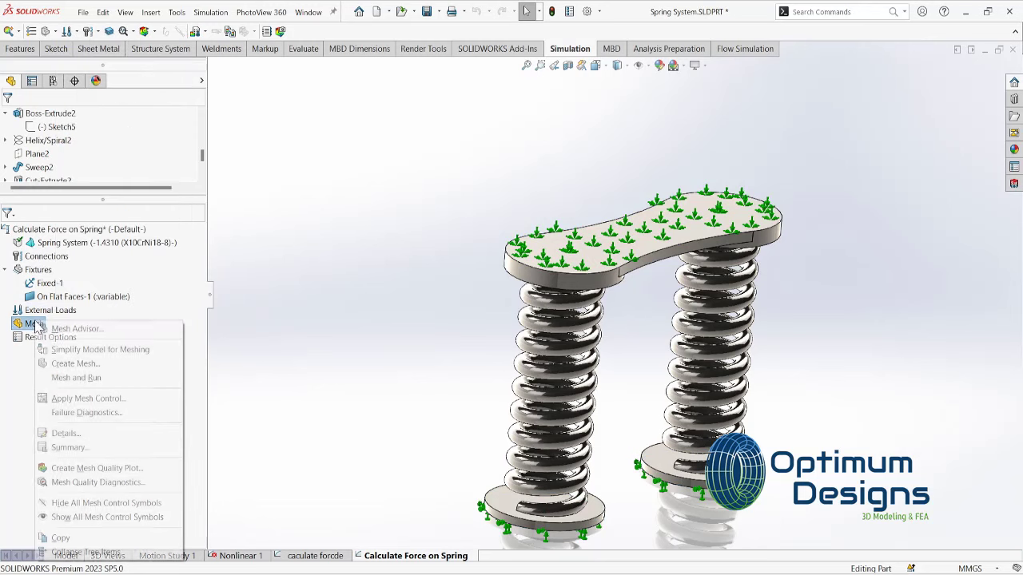
{"action": "left_click", "coordinate": [75, 365]}
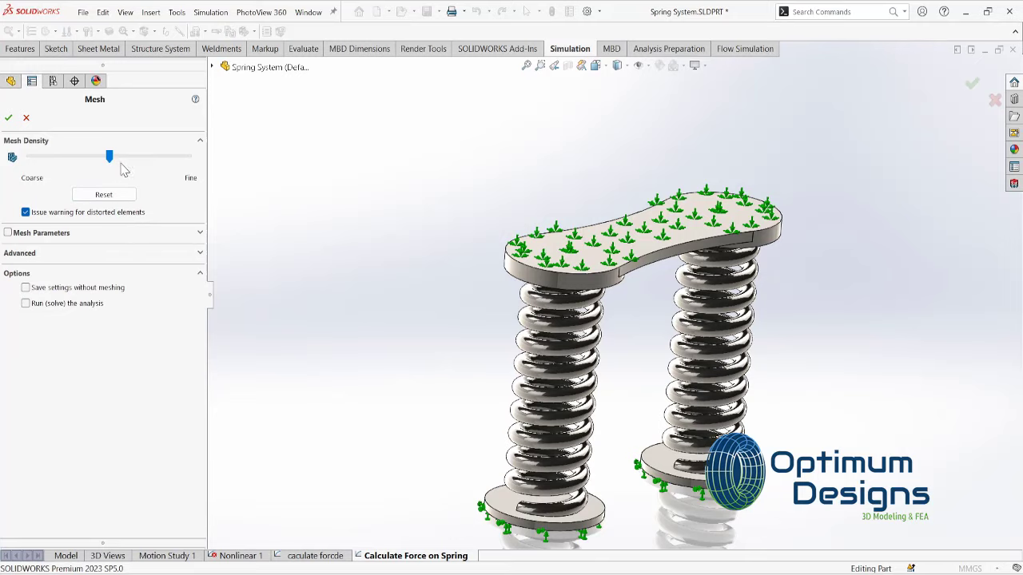
{"action": "left_click_drag", "start_coordinate": [110, 157], "coordinate": [69, 157]}
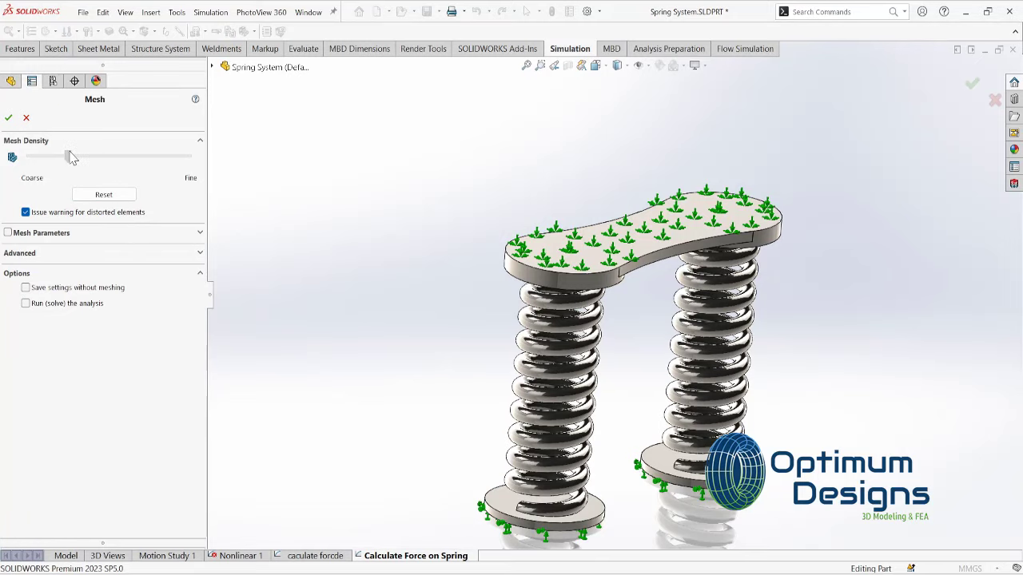
{"action": "key", "text": "space"}
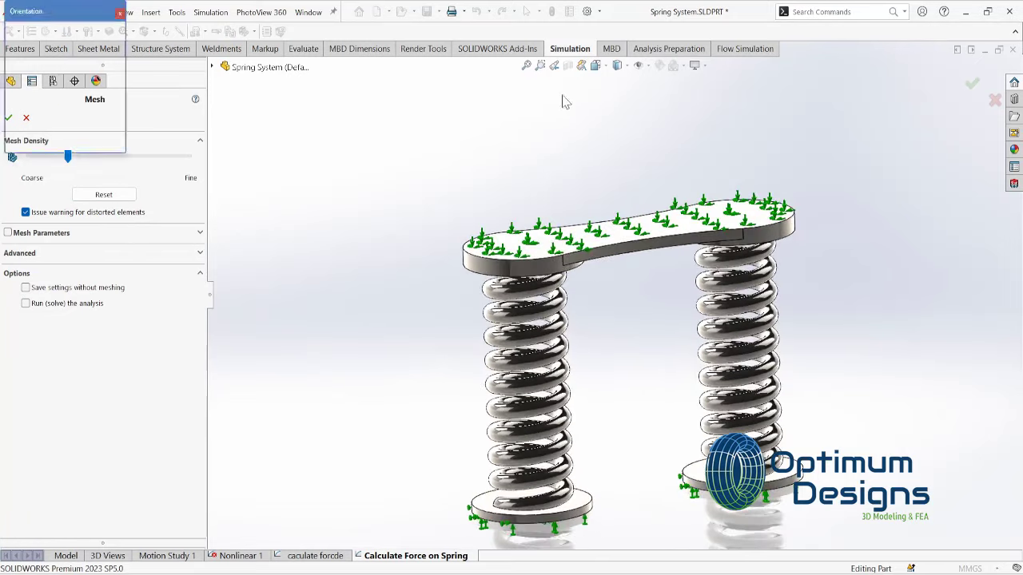
{"action": "left_click", "coordinate": [490, 340]}
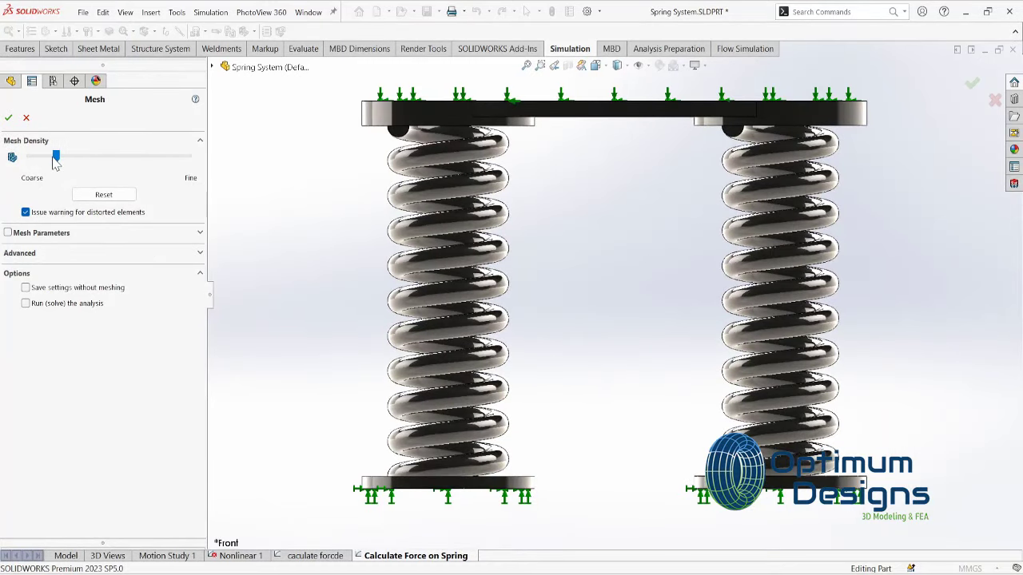
{"action": "left_click", "coordinate": [40, 261]}
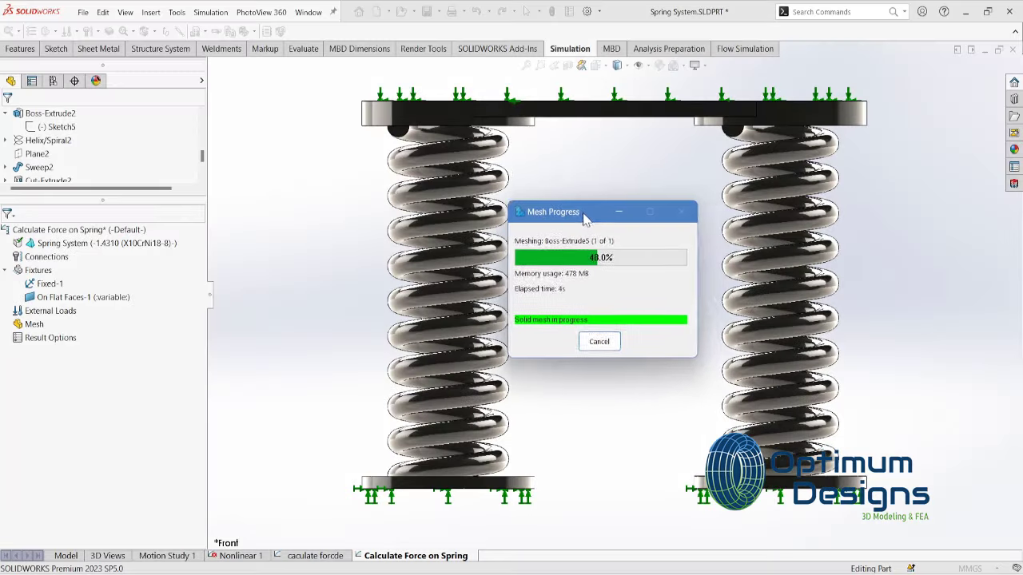
Orbit the meshed springs into a 3D view as the von Mises stress results appear
{"action": "left_click_drag", "start_coordinate": [585, 219], "coordinate": [592, 219]}
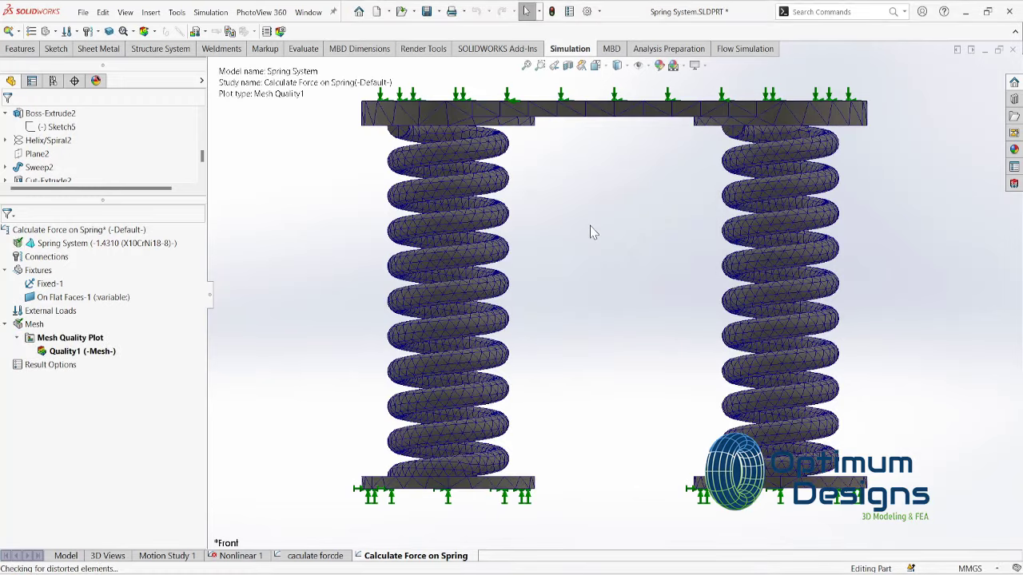
{"action": "middle_click_drag", "start_coordinate": [589, 229], "coordinate": [591, 324]}
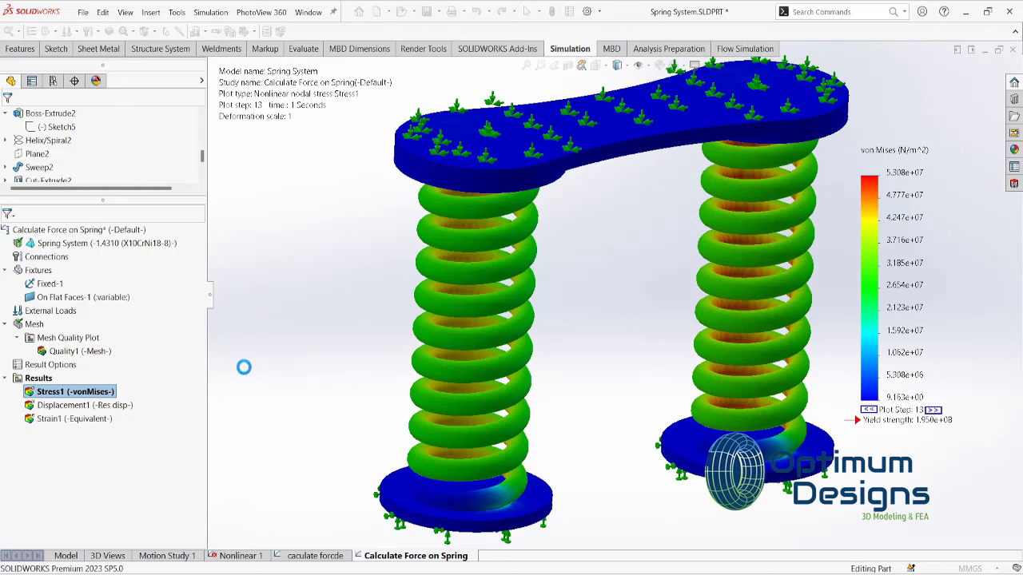
Give the stress plot min/max annotations, floating format with 1 decimal, and N/mm^2 (MPa) units
{"action": "right_click", "coordinate": [89, 397]}
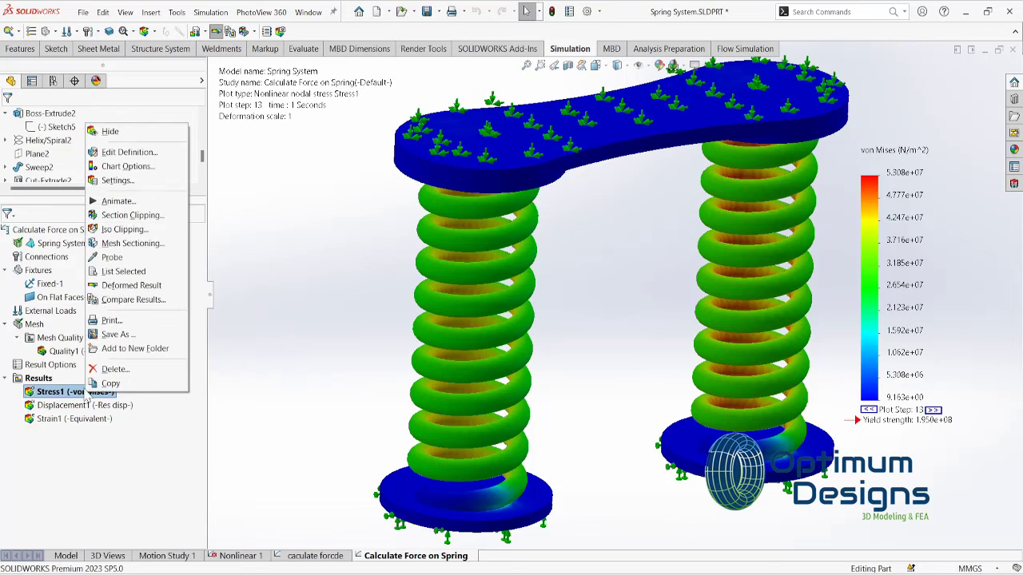
{"action": "left_click", "coordinate": [132, 169]}
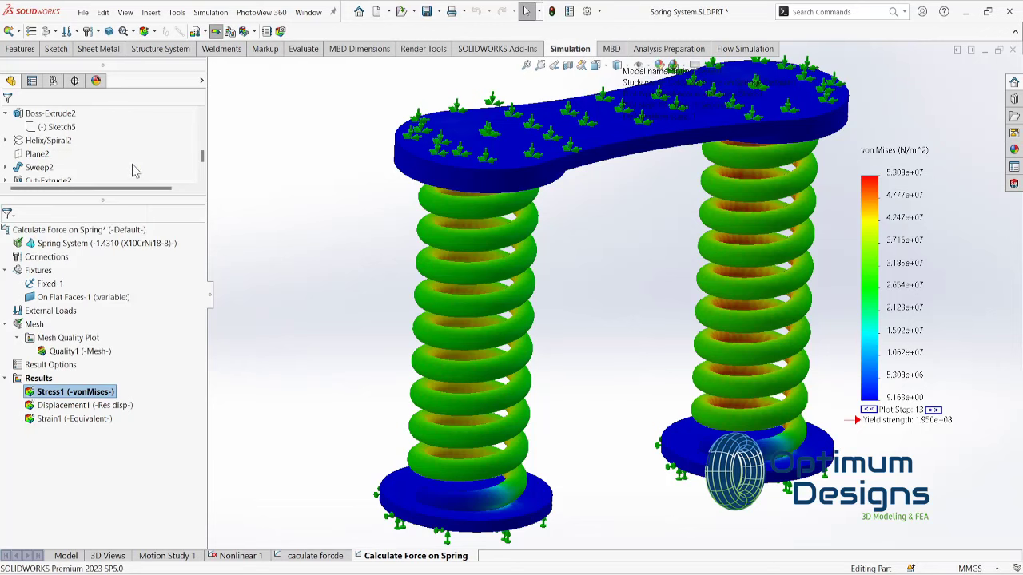
{"action": "left_click", "coordinate": [72, 181]}
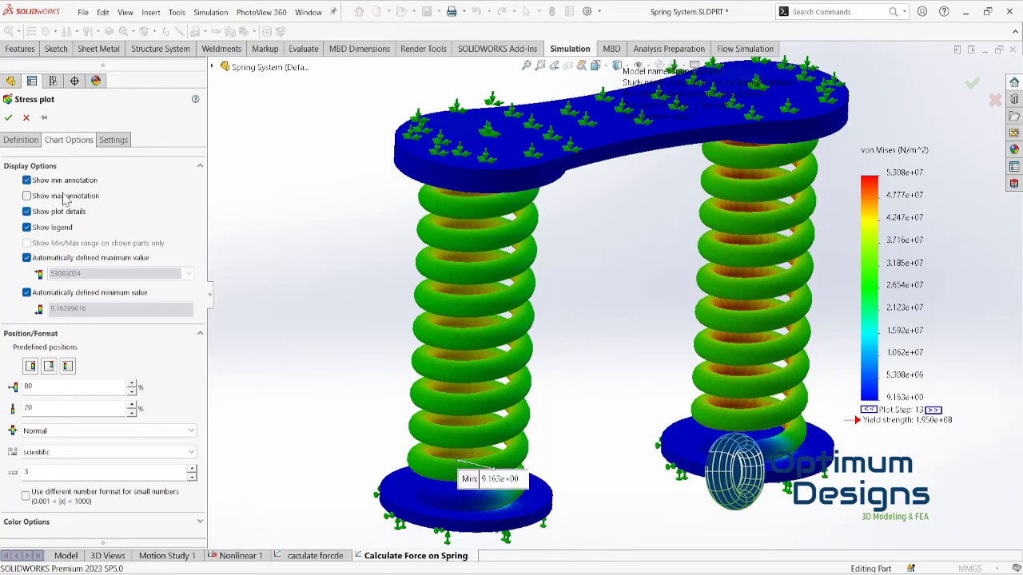
{"action": "left_click", "coordinate": [68, 196]}
{"action": "left_click", "coordinate": [74, 452]}
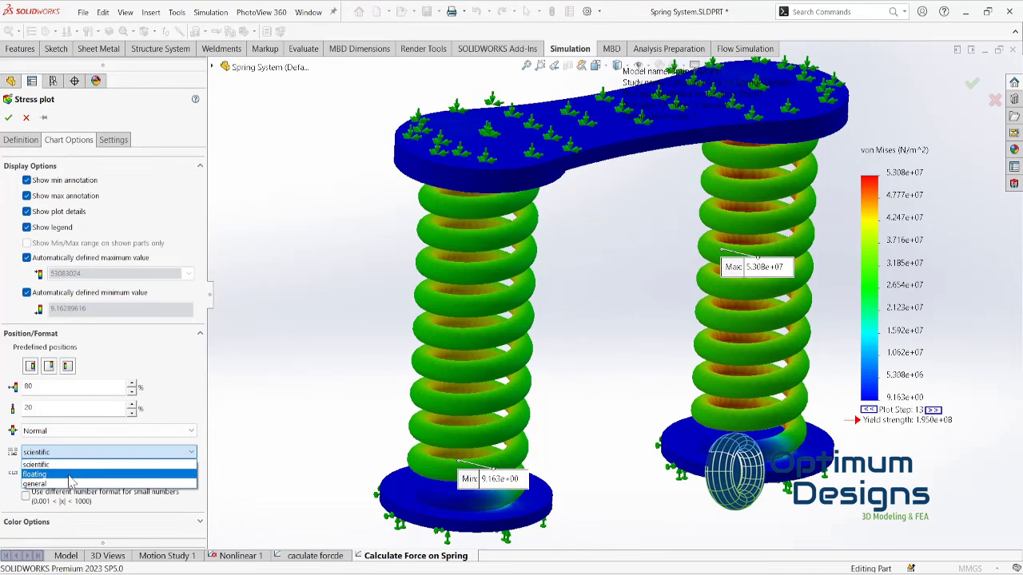
{"action": "left_click", "coordinate": [69, 474]}
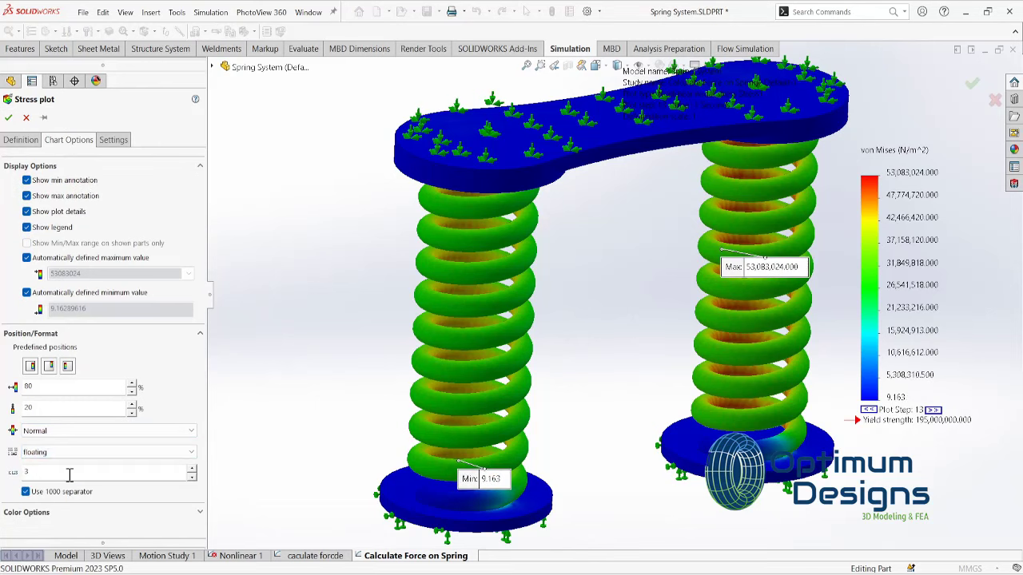
{"action": "left_click", "coordinate": [192, 477]}
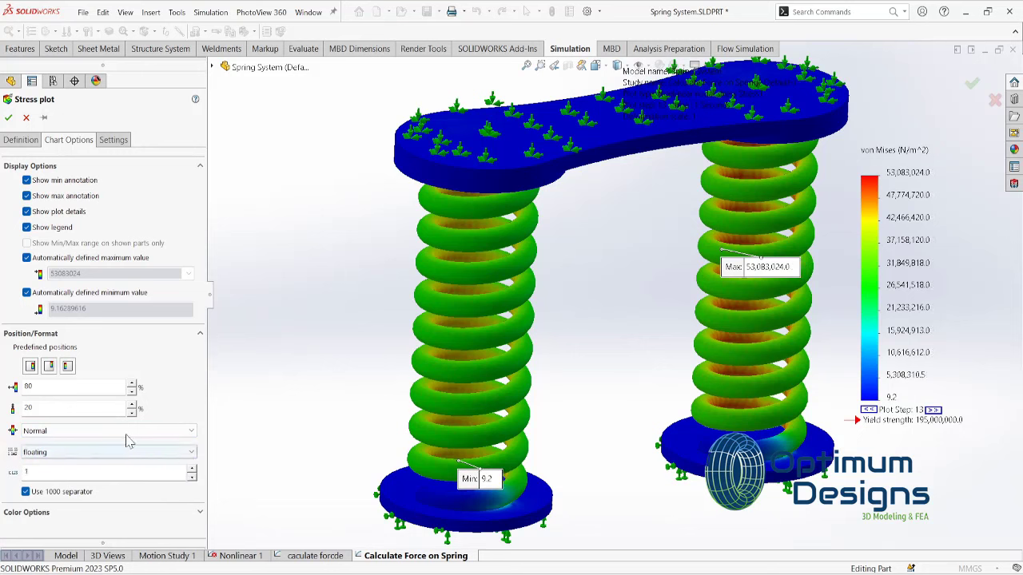
{"action": "left_click", "coordinate": [21, 140]}
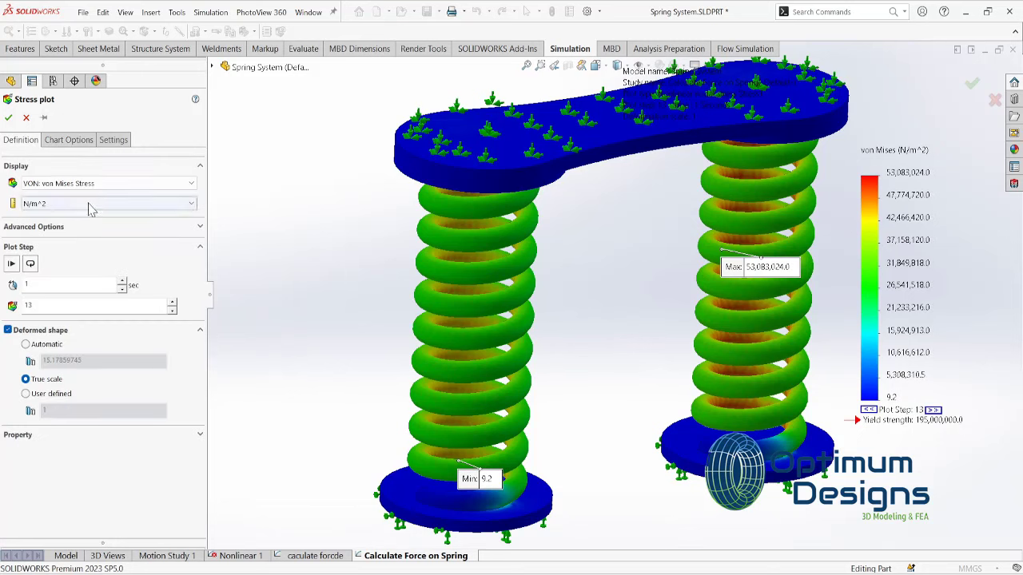
{"action": "left_click", "coordinate": [96, 204]}
{"action": "left_click", "coordinate": [88, 243]}
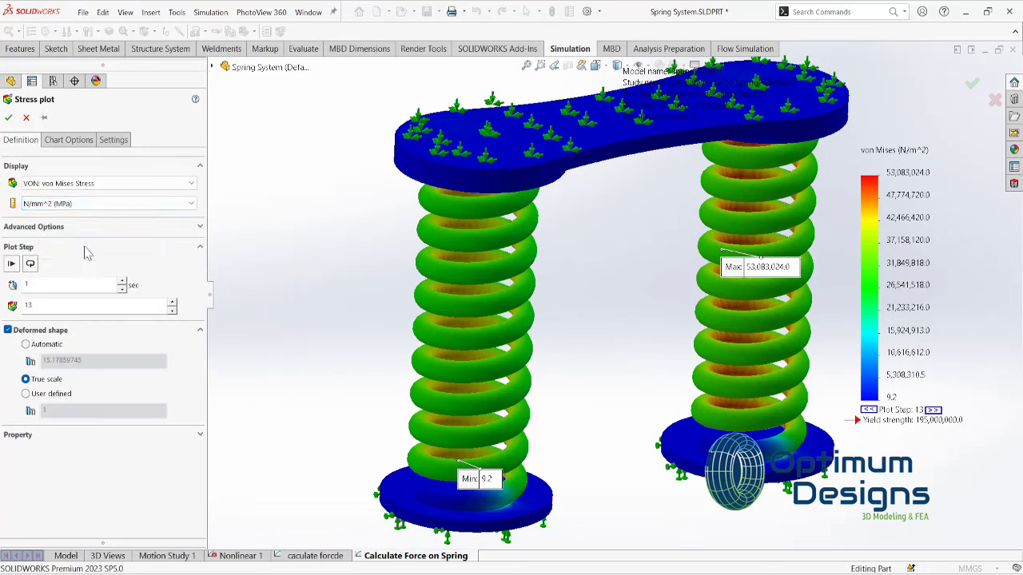
{"action": "left_click", "coordinate": [9, 117]}
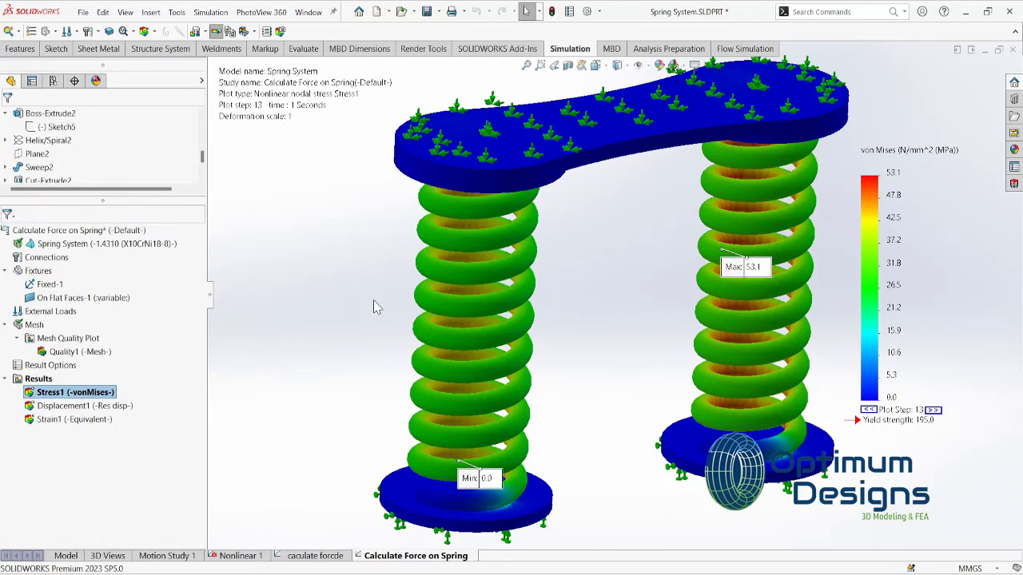
Label min and max on the displacement plot in floating format, placing the Max label beside the plot details
{"action": "mouse_move", "coordinate": [315, 312]}
{"action": "middle_mouse_down"}
{"action": "mouse_move", "coordinate": [338, 304]}
{"action": "mouse_move", "coordinate": [338, 346]}
{"action": "mouse_move", "coordinate": [331, 293]}
{"action": "mouse_move", "coordinate": [325, 308]}
{"action": "middle_mouse_up"}
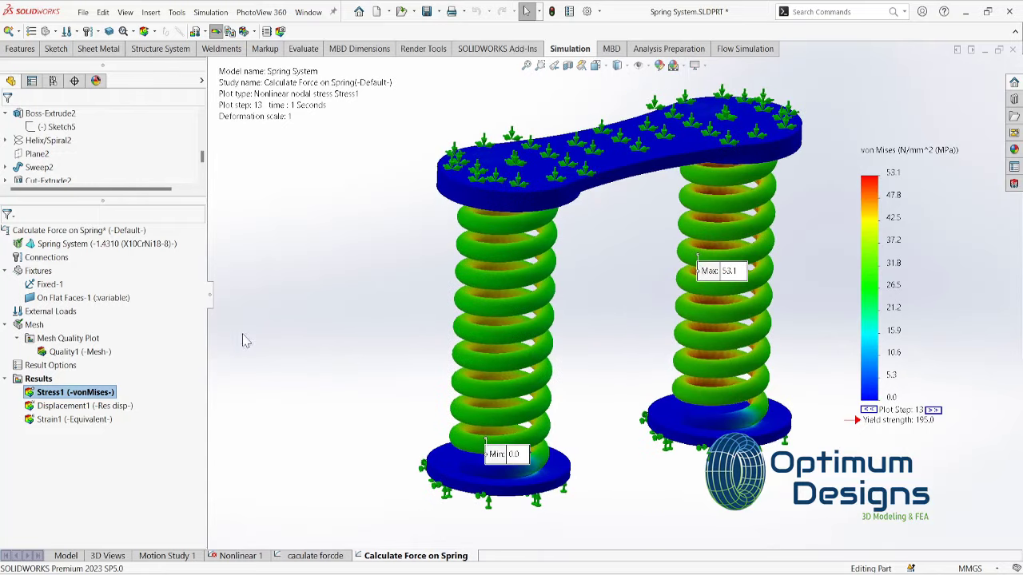
{"action": "right_click", "coordinate": [110, 408]}
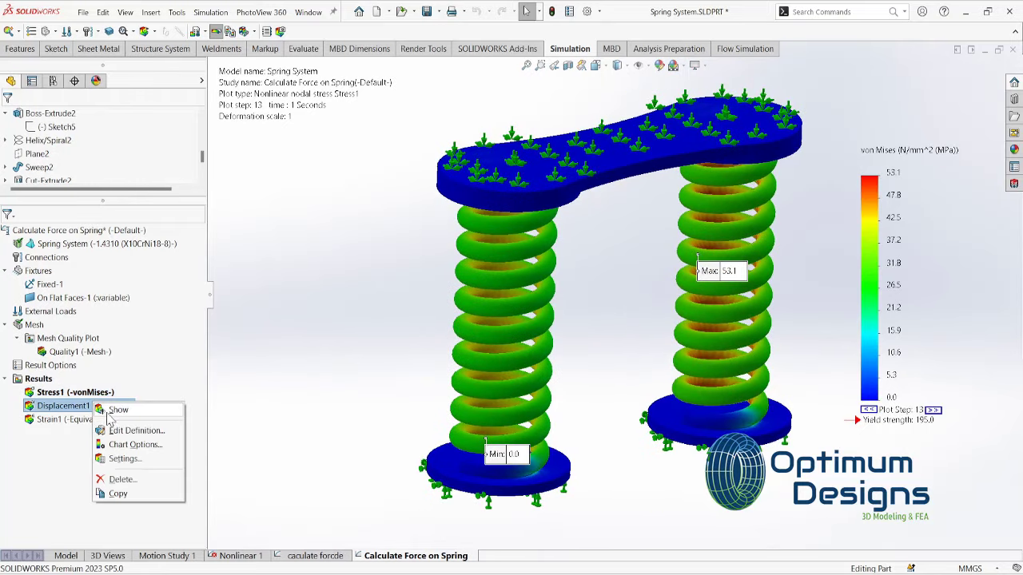
{"action": "key", "text": "Escape"}
{"action": "right_click", "coordinate": [89, 406]}
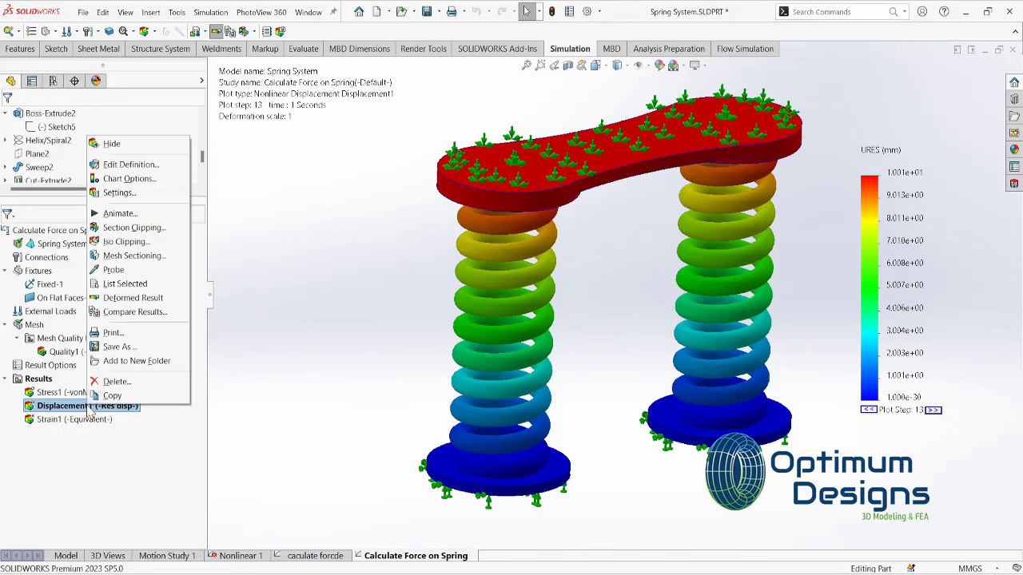
{"action": "left_click", "coordinate": [128, 179]}
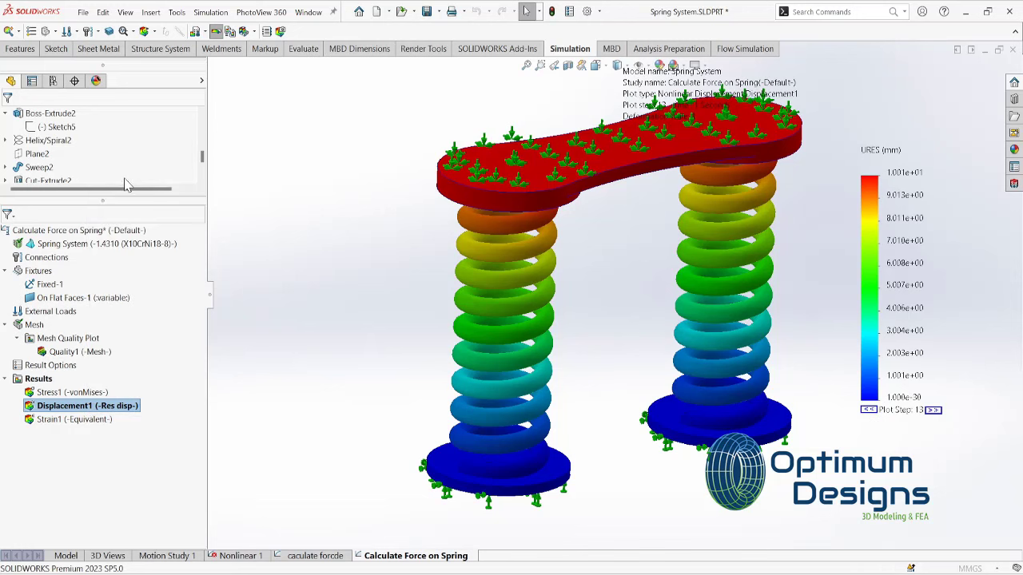
{"action": "left_click", "coordinate": [88, 181]}
{"action": "left_click", "coordinate": [87, 198]}
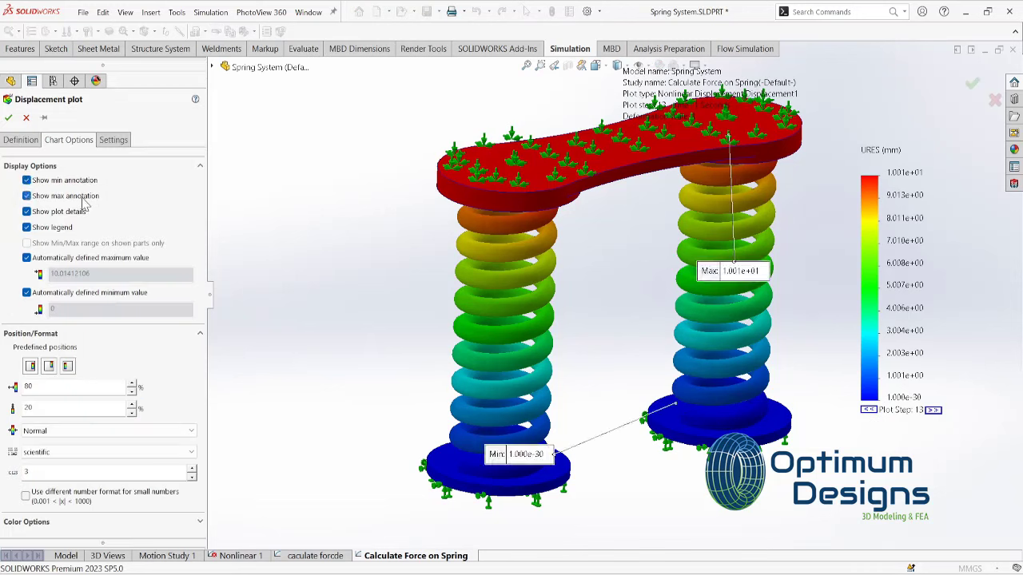
{"action": "left_click_drag", "start_coordinate": [722, 277], "coordinate": [861, 88]}
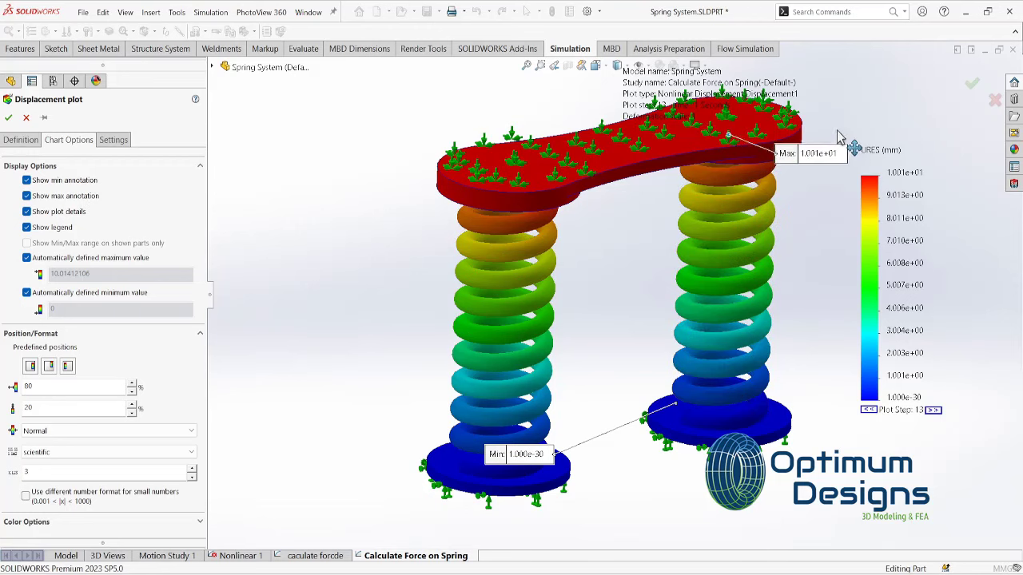
{"action": "left_click", "coordinate": [99, 453]}
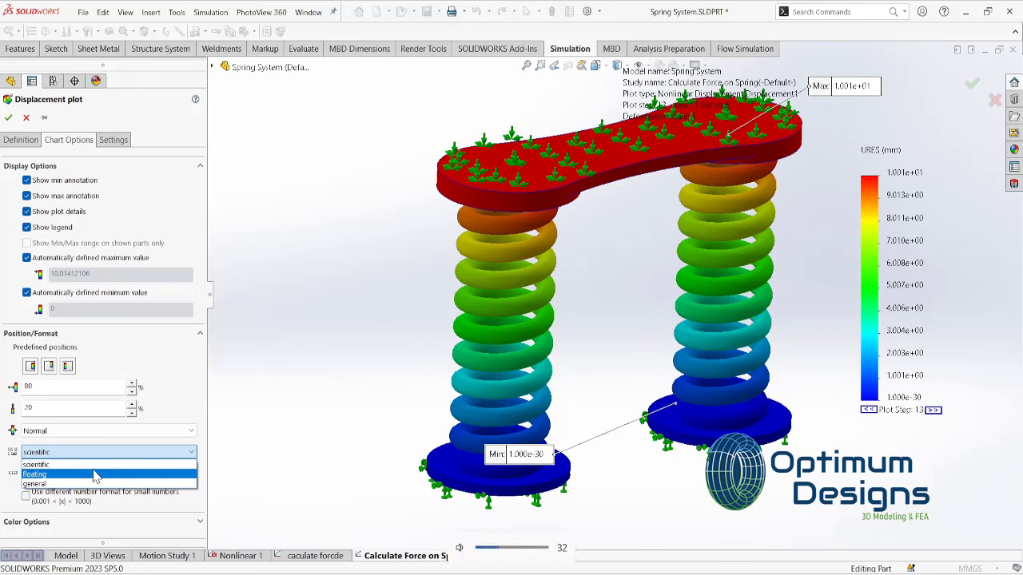
{"action": "left_click", "coordinate": [94, 475]}
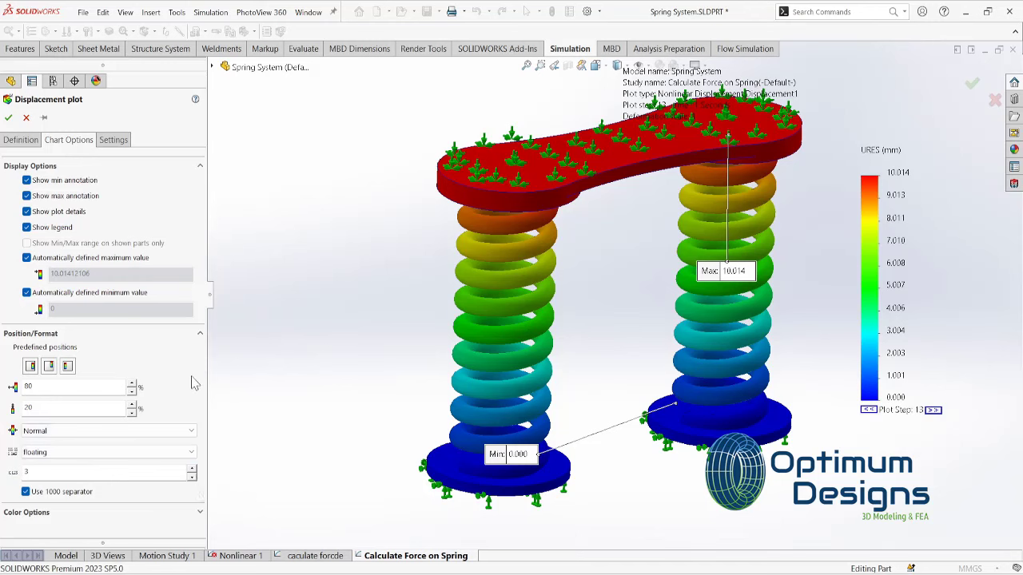
{"action": "left_click", "coordinate": [21, 140]}
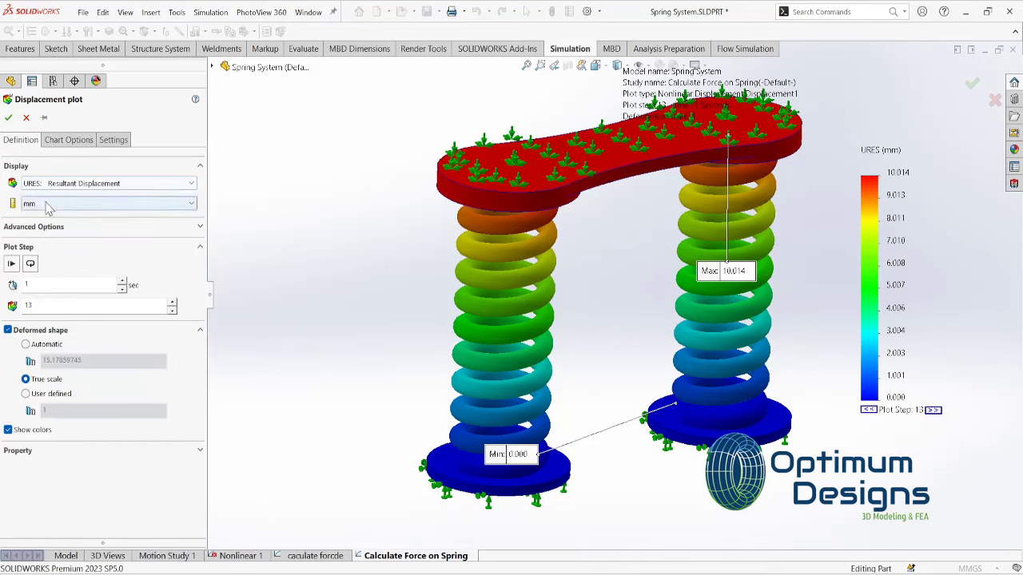
{"action": "left_click", "coordinate": [8, 118]}
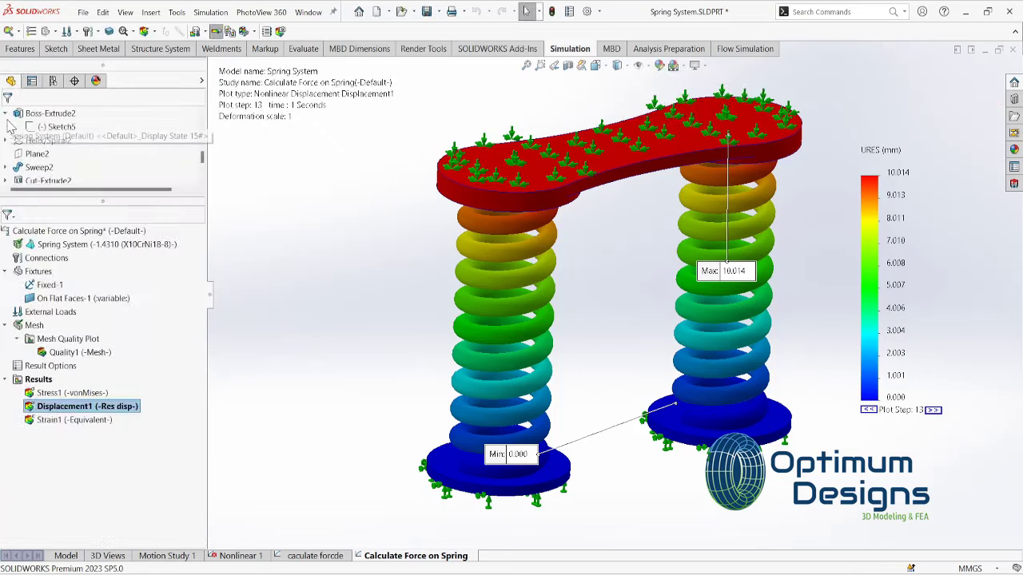
Animate the displacement plot, then move the Max 10.014 label above the top plate's right end
{"action": "right_click", "coordinate": [89, 409]}
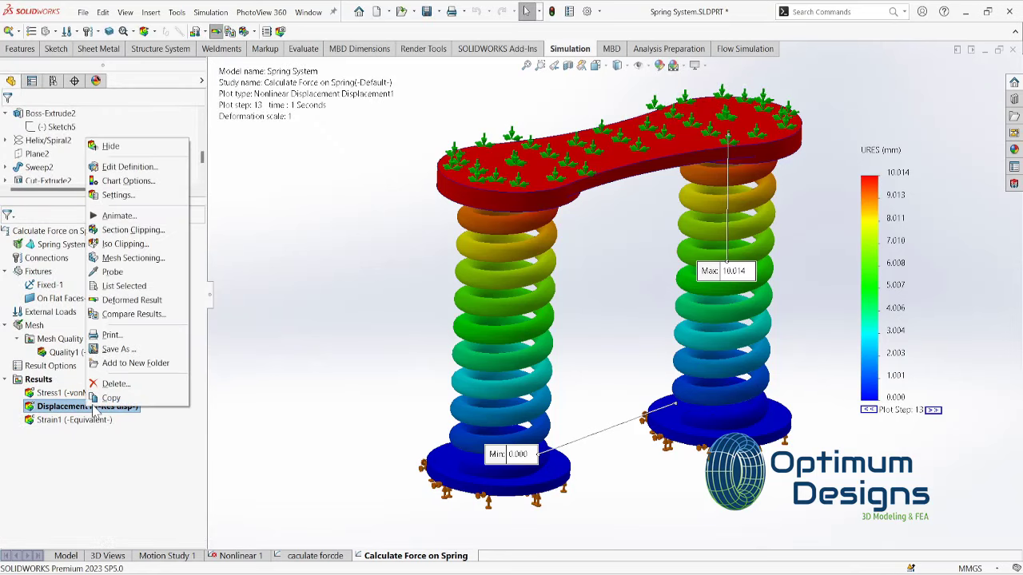
{"action": "left_click", "coordinate": [104, 227]}
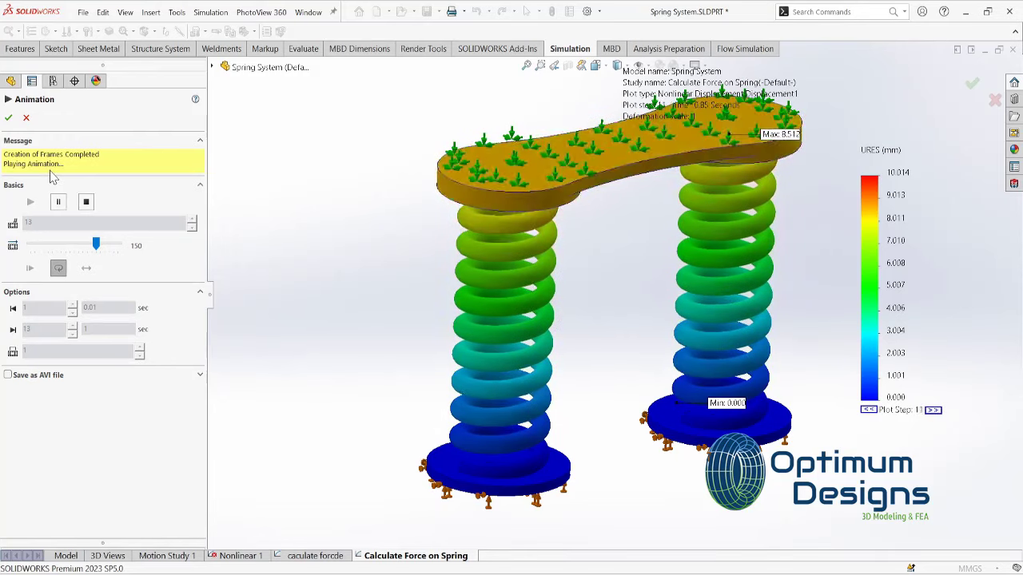
{"action": "left_click", "coordinate": [8, 117]}
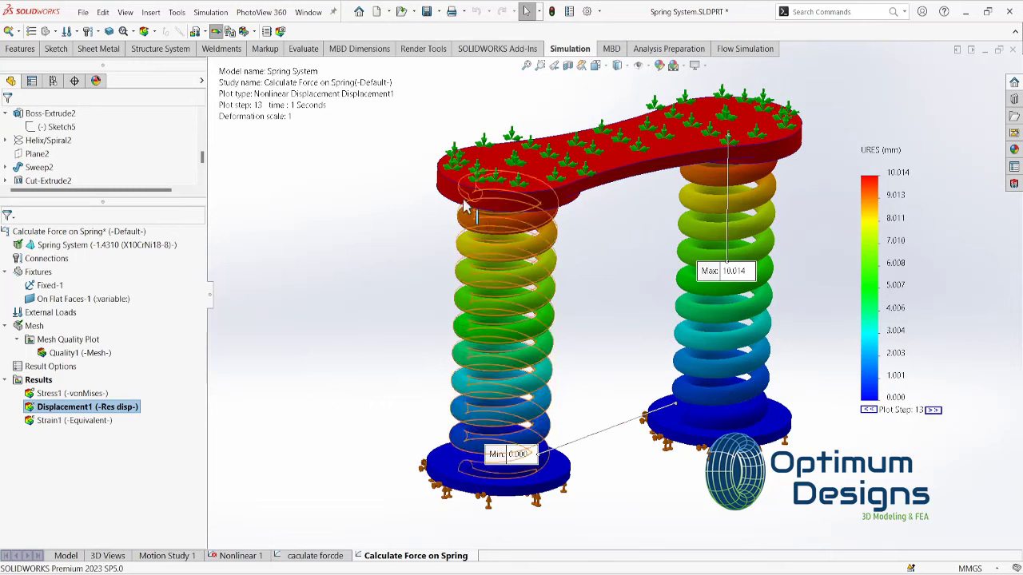
{"action": "mouse_move", "coordinate": [735, 275]}
{"action": "left_mouse_down"}
{"action": "mouse_move", "coordinate": [840, 177]}
{"action": "mouse_move", "coordinate": [857, 114]}
{"action": "left_mouse_up"}
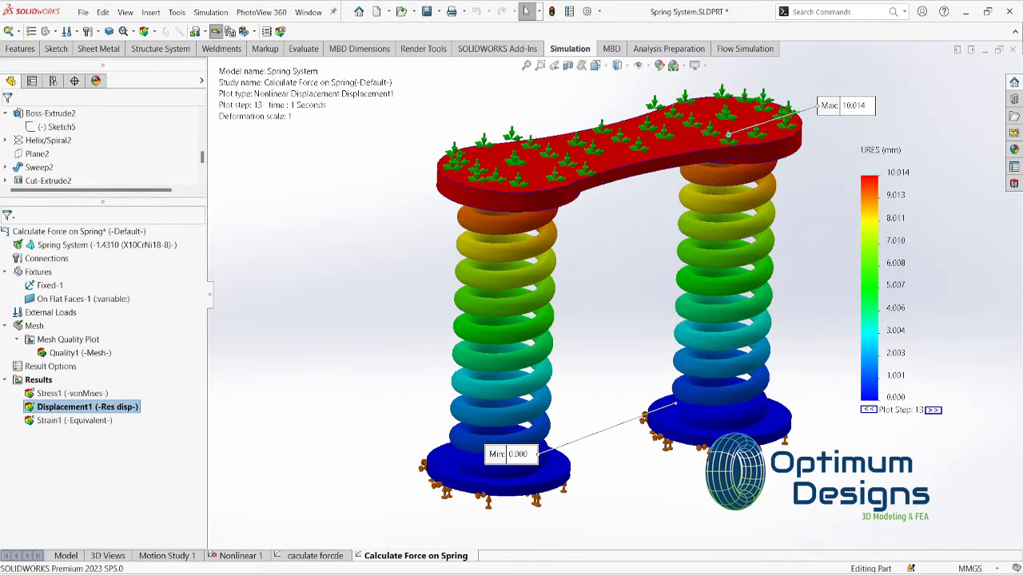
{"action": "right_click", "coordinate": [44, 382]}
List reaction force on both spring bottom faces (14,713 N resultant) and reposition the two force callouts
{"action": "left_click", "coordinate": [105, 239]}
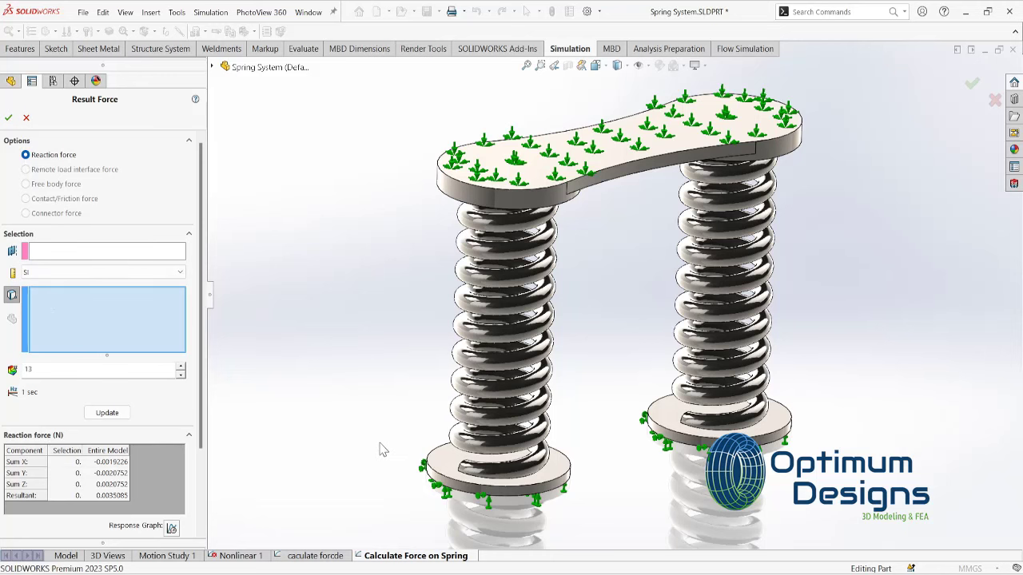
{"action": "middle_click_drag", "start_coordinate": [383, 450], "coordinate": [380, 329]}
{"action": "left_click", "coordinate": [453, 438]}
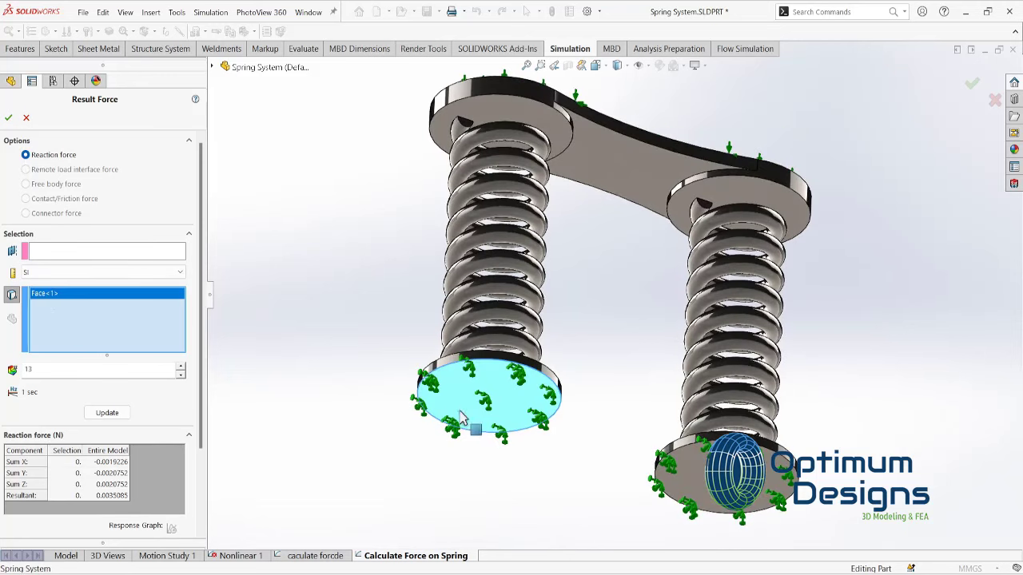
{"action": "left_click", "coordinate": [674, 470]}
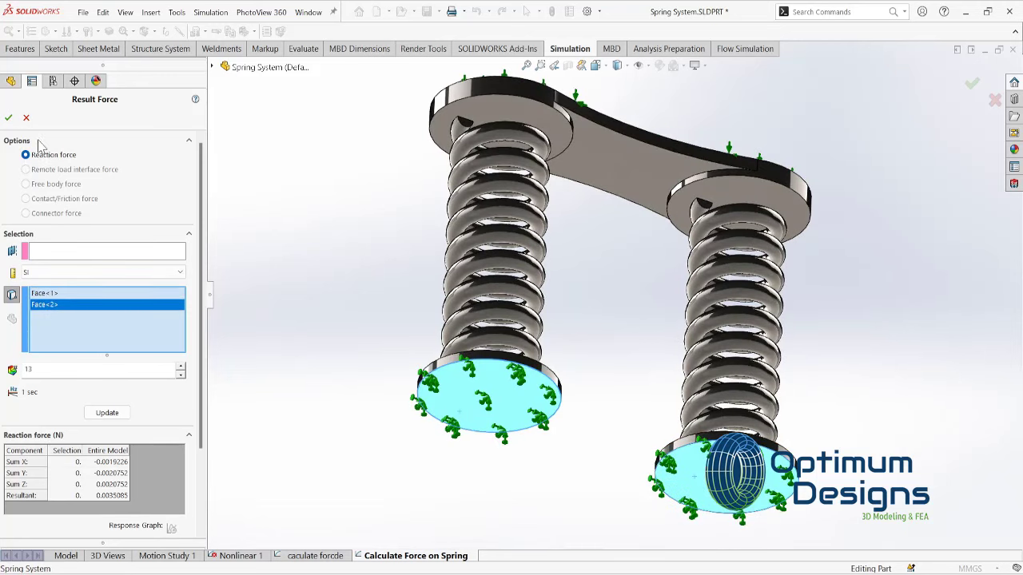
{"action": "left_click", "coordinate": [113, 419]}
{"action": "middle_click_drag", "start_coordinate": [381, 308], "coordinate": [372, 443]}
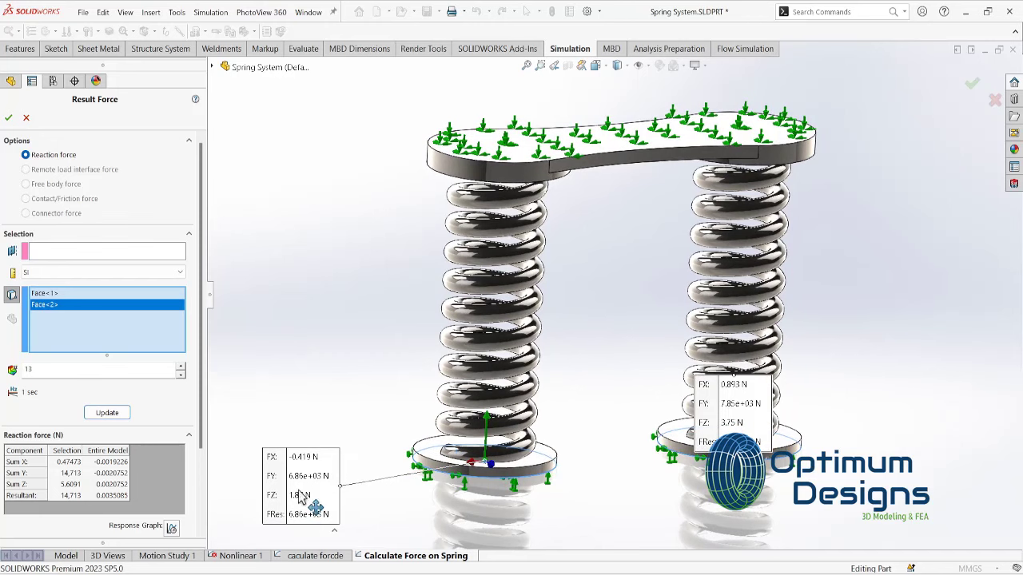
{"action": "left_click_drag", "start_coordinate": [320, 506], "coordinate": [309, 465]}
{"action": "left_click_drag", "start_coordinate": [743, 441], "coordinate": [849, 449]}
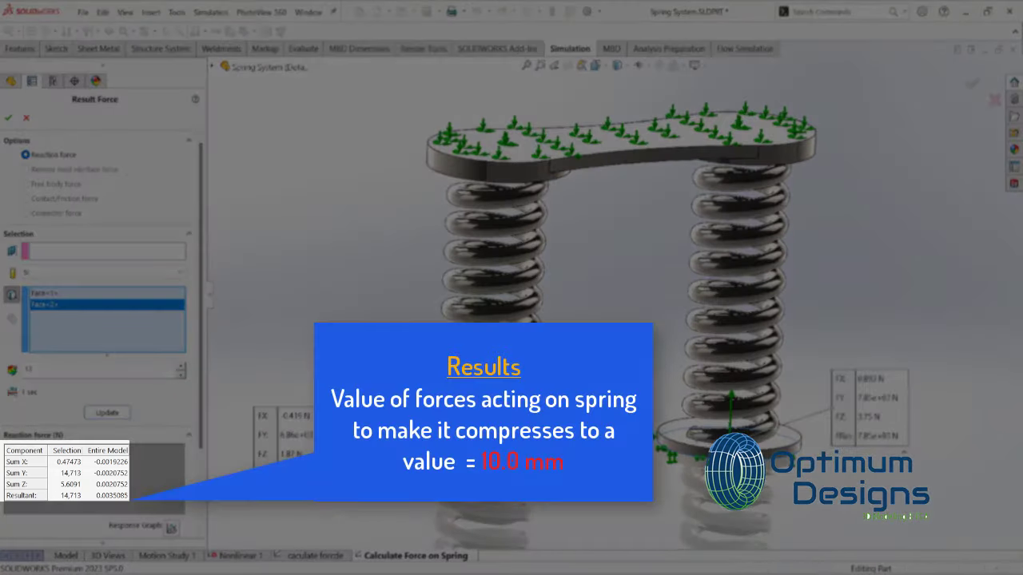
{"action": "left_click", "coordinate": [171, 529]}
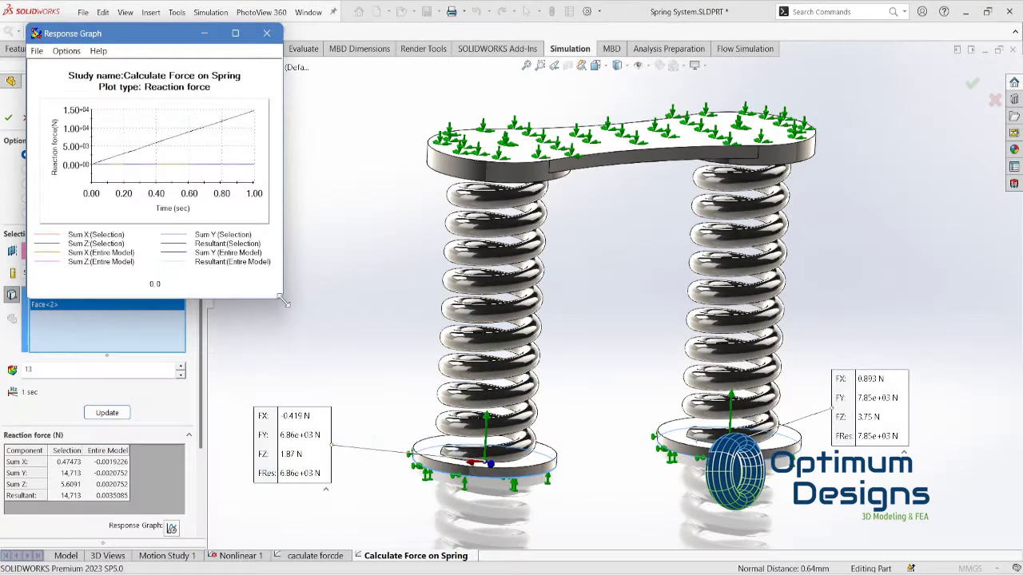
{"action": "mouse_move", "coordinate": [281, 298]}
{"action": "left_mouse_down"}
{"action": "mouse_move", "coordinate": [772, 509]}
{"action": "mouse_move", "coordinate": [749, 517]}
{"action": "left_mouse_up"}
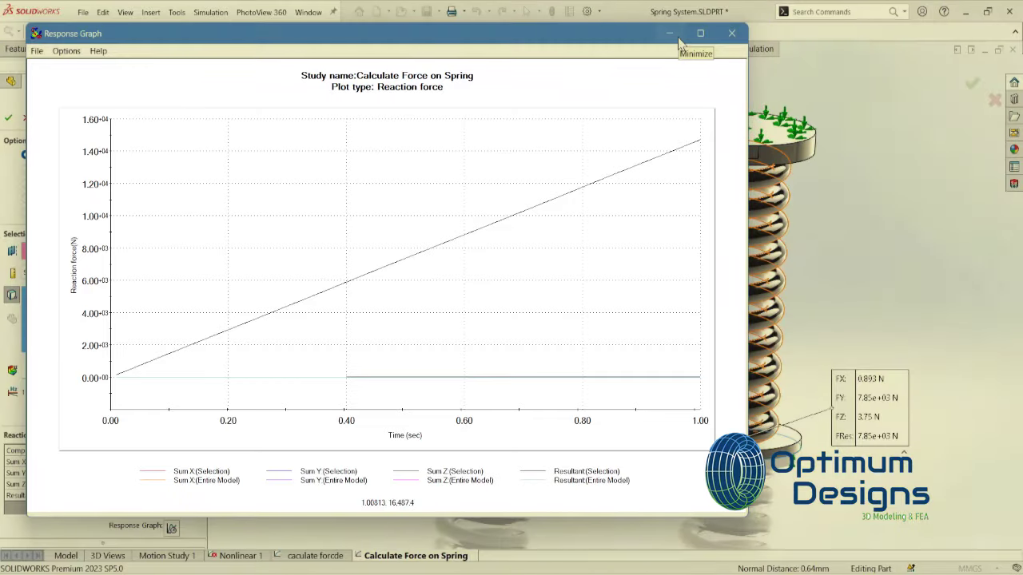
Close the response graph, view from Front, and arrange the force callouts beside each spring
{"action": "left_click", "coordinate": [680, 42]}
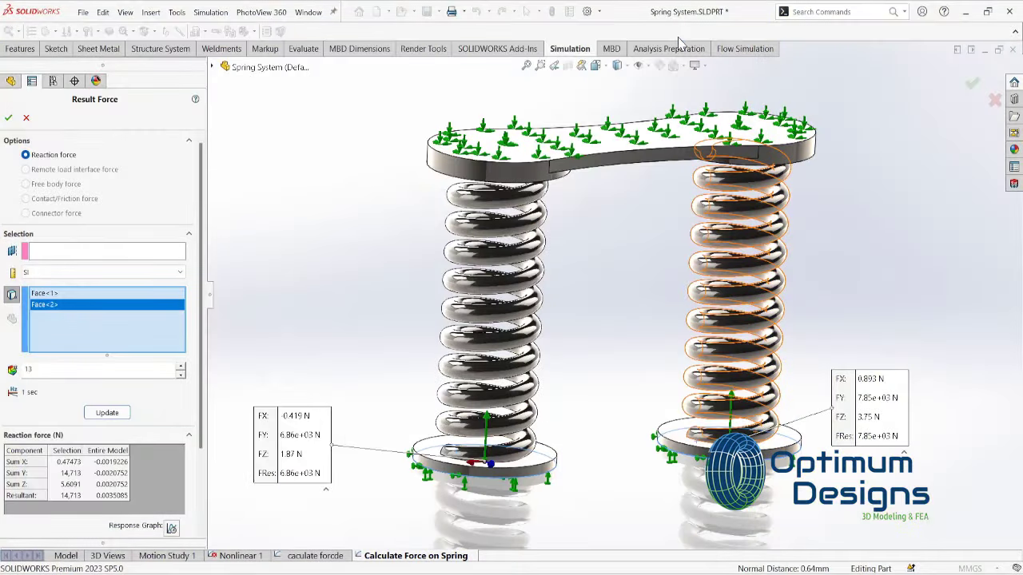
{"action": "key", "text": "space"}
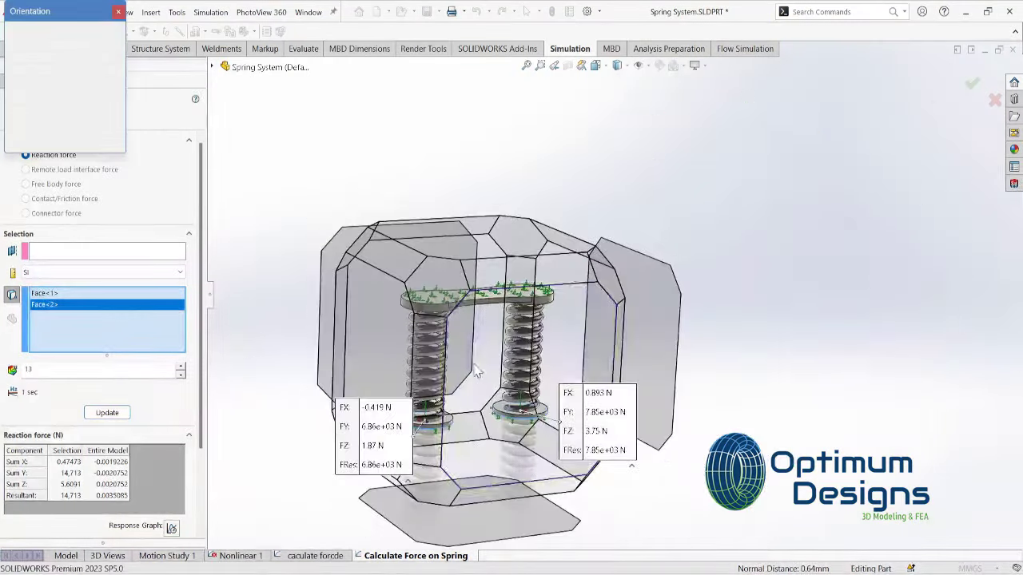
{"action": "left_click", "coordinate": [475, 345]}
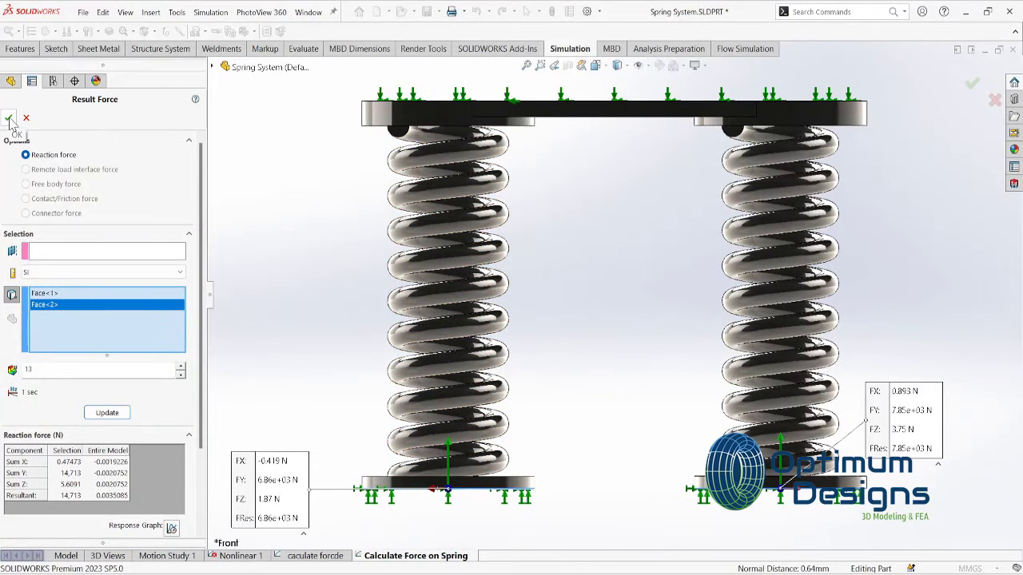
{"action": "left_click_drag", "start_coordinate": [294, 495], "coordinate": [325, 394]}
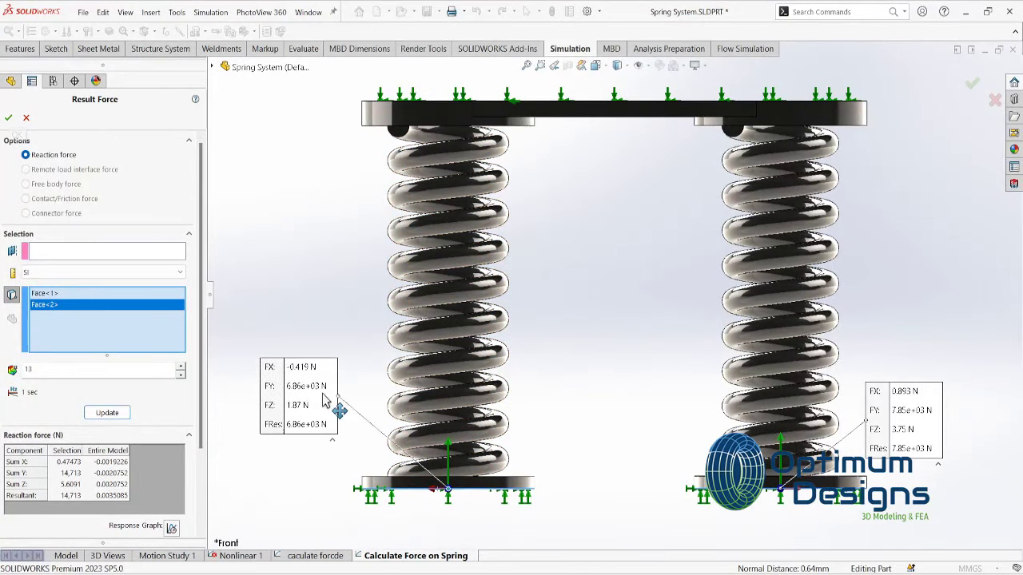
{"action": "left_click_drag", "start_coordinate": [878, 410], "coordinate": [912, 382]}
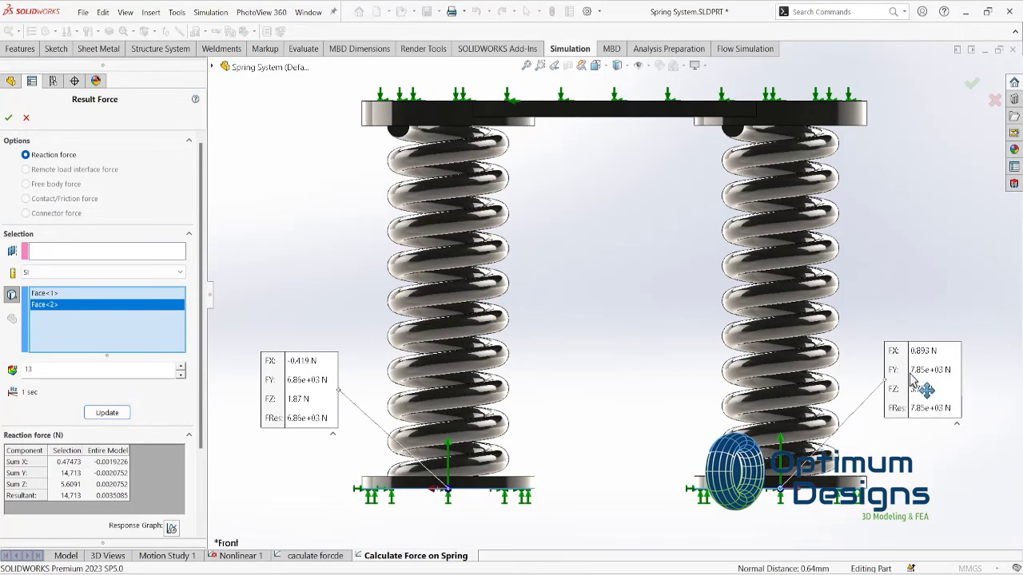
{"action": "left_click", "coordinate": [957, 426]}
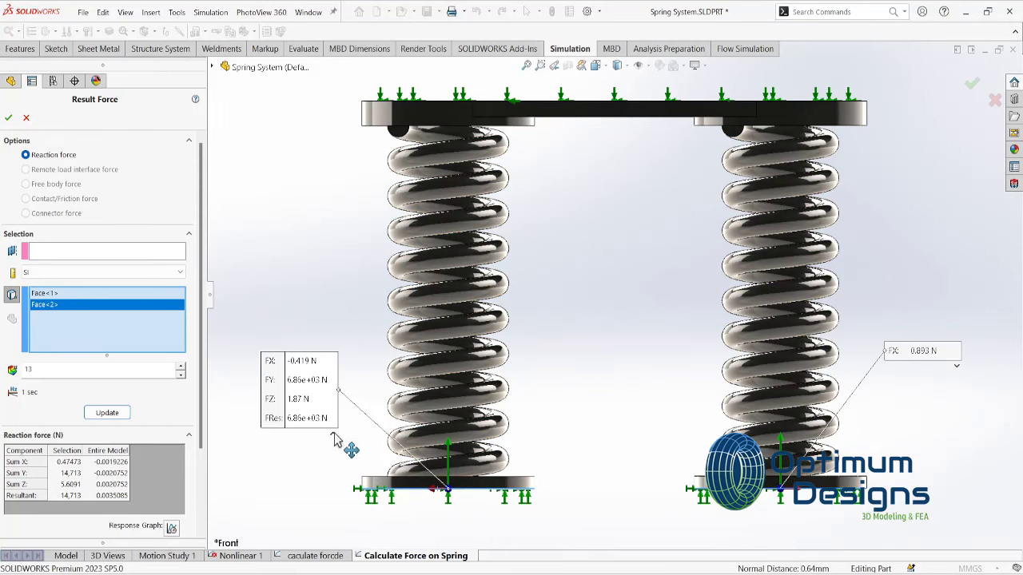
{"action": "left_click", "coordinate": [333, 437]}
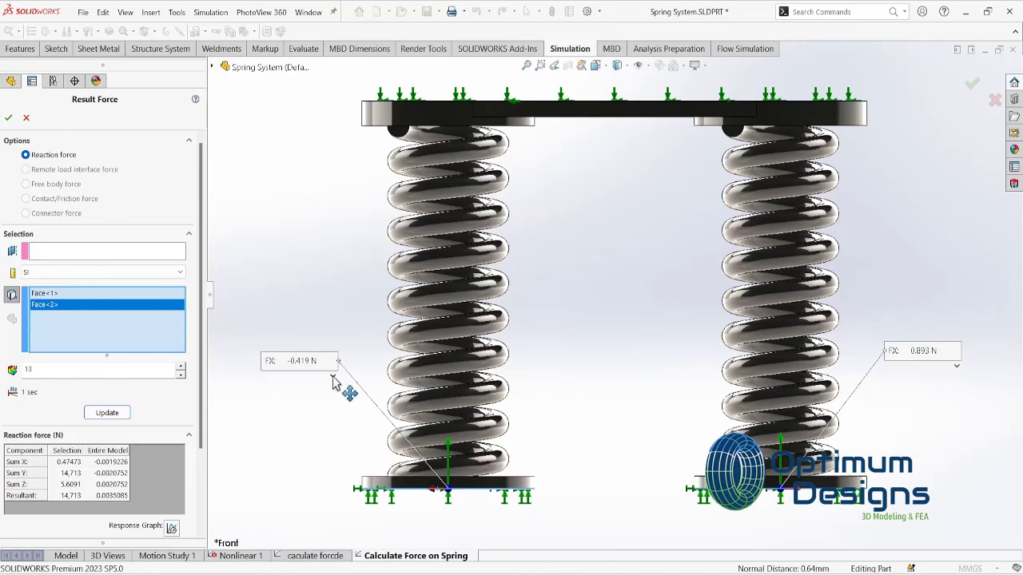
{"action": "left_click", "coordinate": [333, 377]}
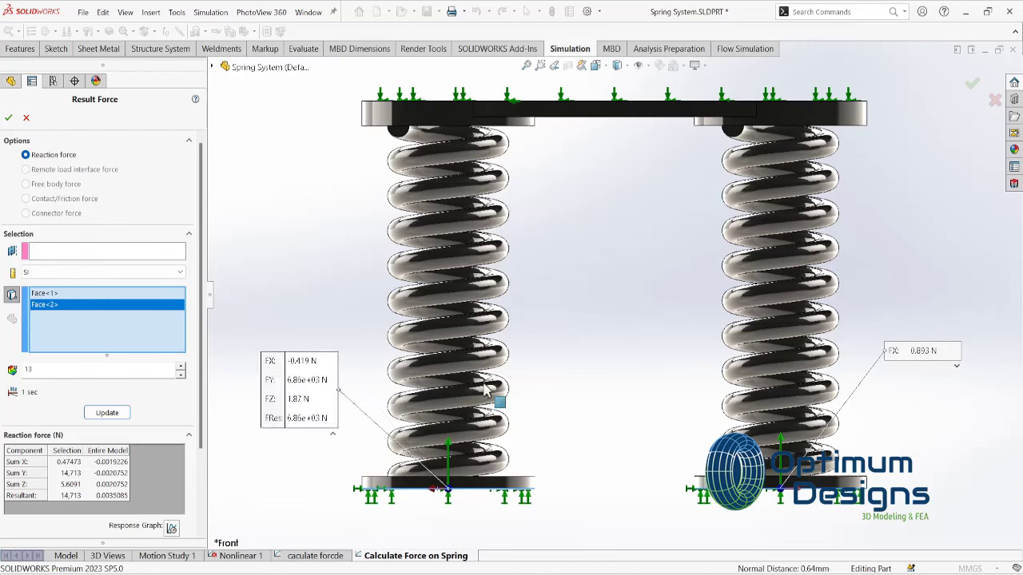
{"action": "left_click", "coordinate": [958, 369]}
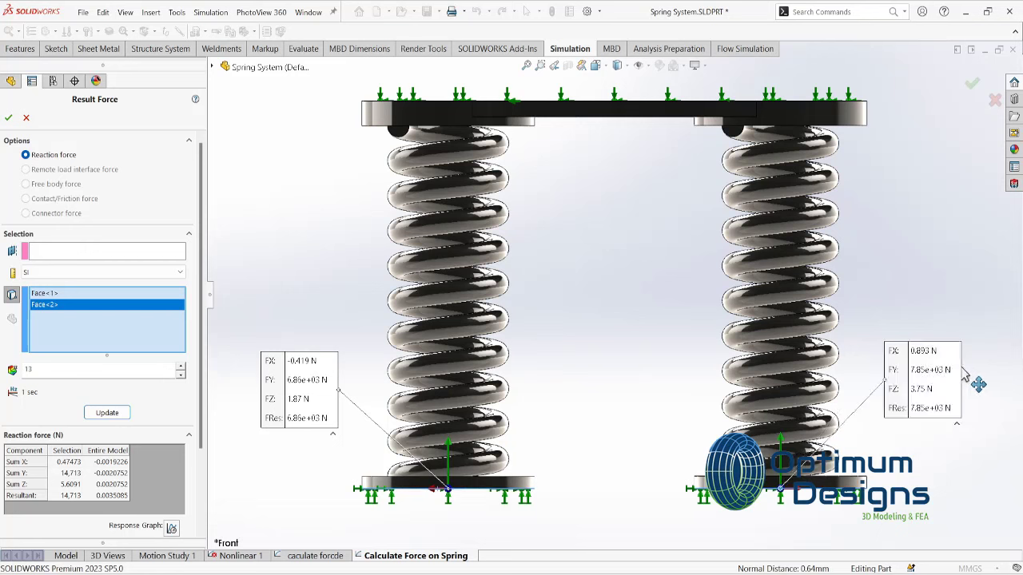
Select the Resultant row, update the resultant arrows, and close the Result Force dialog
{"action": "left_click", "coordinate": [80, 497]}
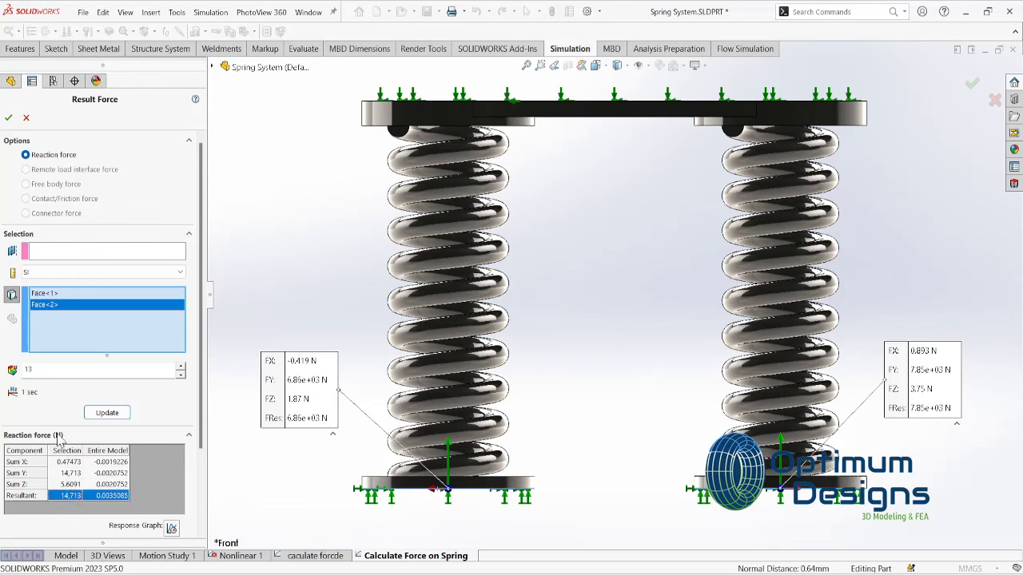
{"action": "scroll", "coordinate": [80, 464], "scroll_direction": "down", "scroll_amount": 3}
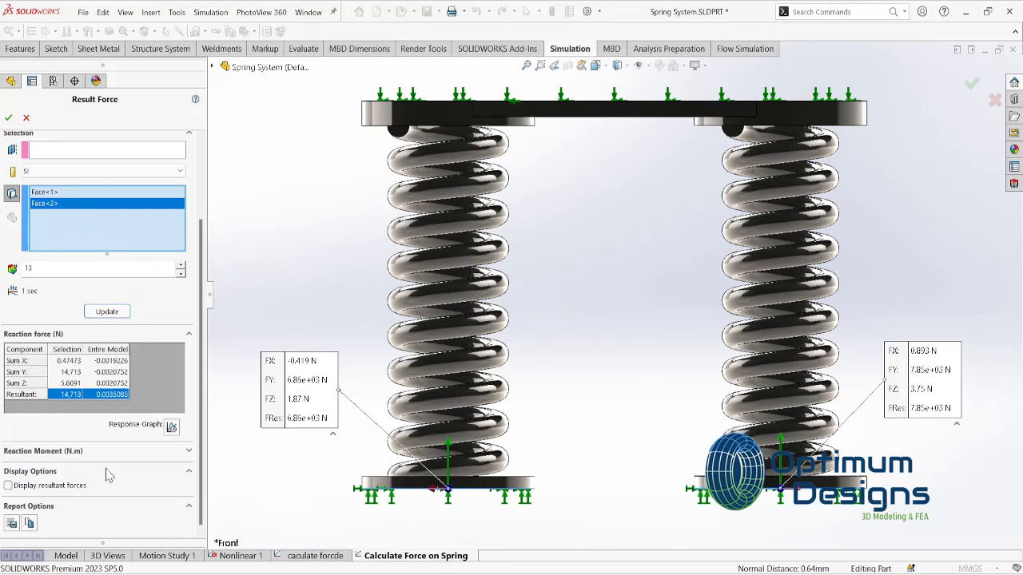
{"action": "left_click", "coordinate": [114, 312]}
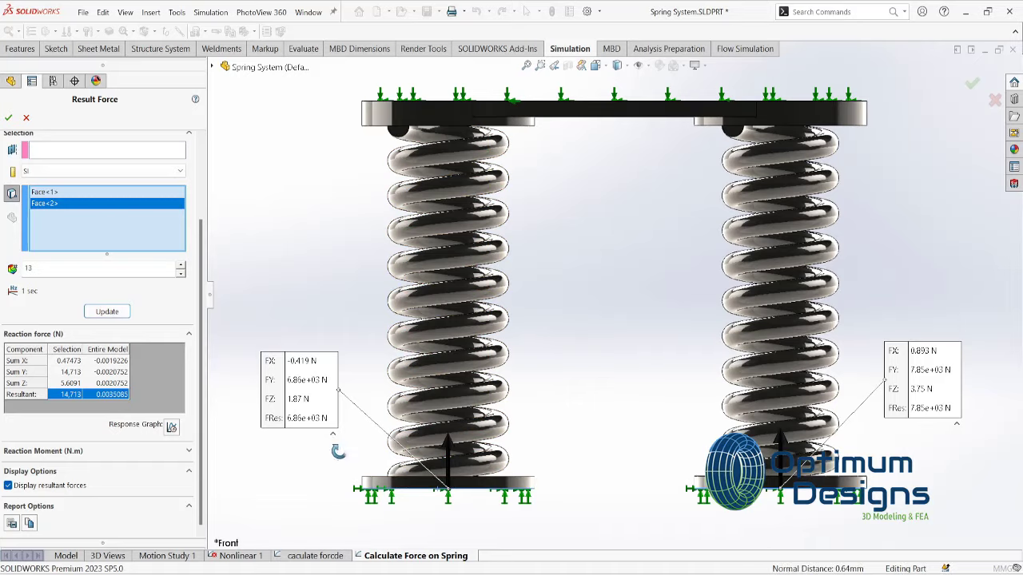
{"action": "middle_click_drag", "start_coordinate": [327, 457], "coordinate": [372, 520]}
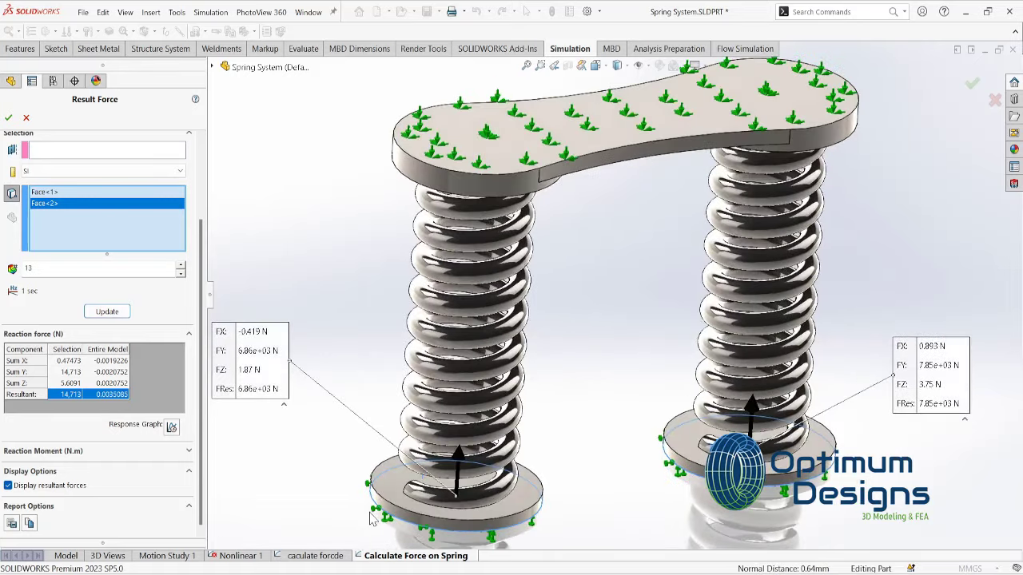
{"action": "left_click", "coordinate": [8, 119]}
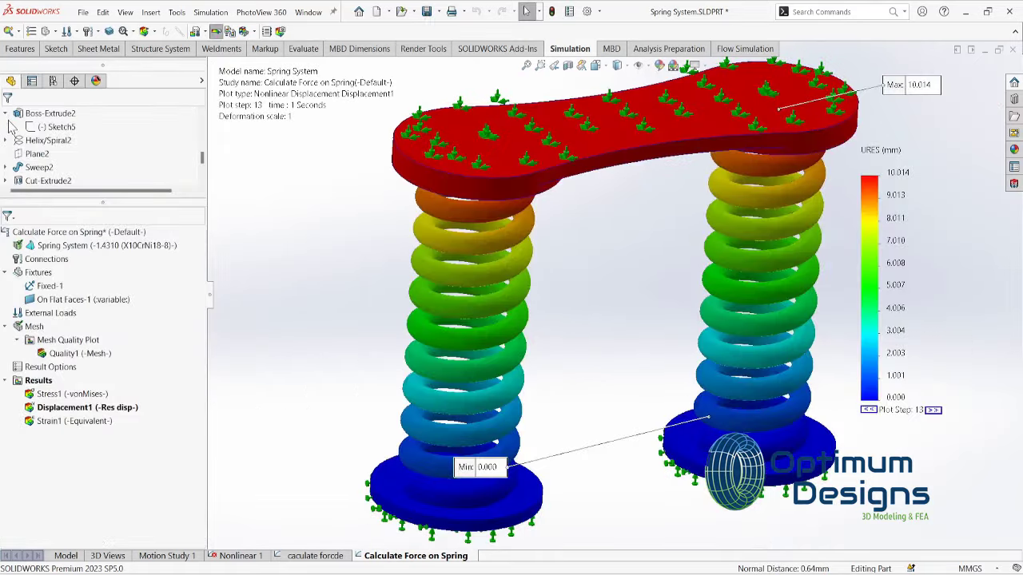
View the twin-spring displacement plot (Max 10.014 mm) from Front, then from upper-front
{"action": "key", "text": "space"}
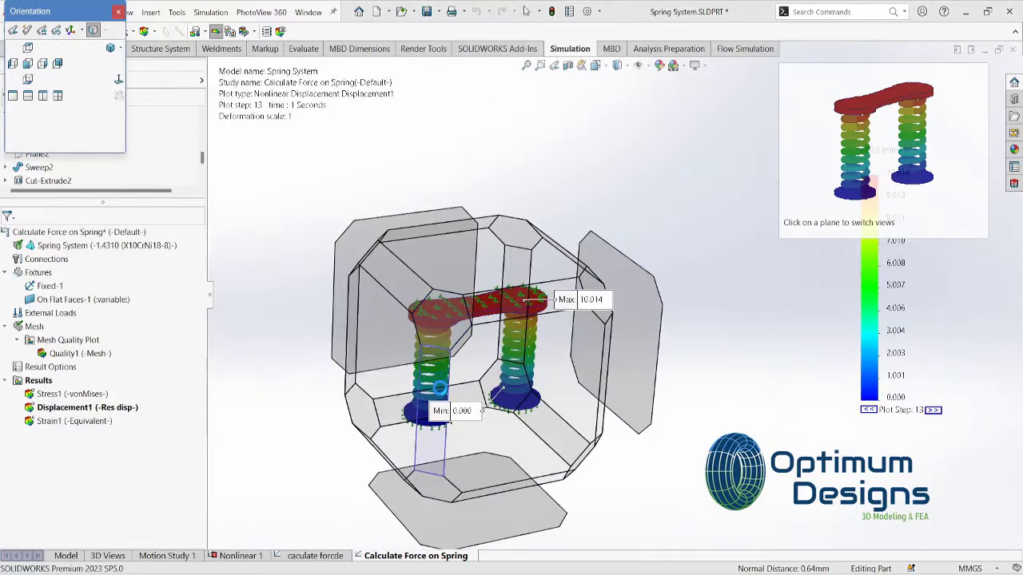
{"action": "left_click", "coordinate": [439, 387]}
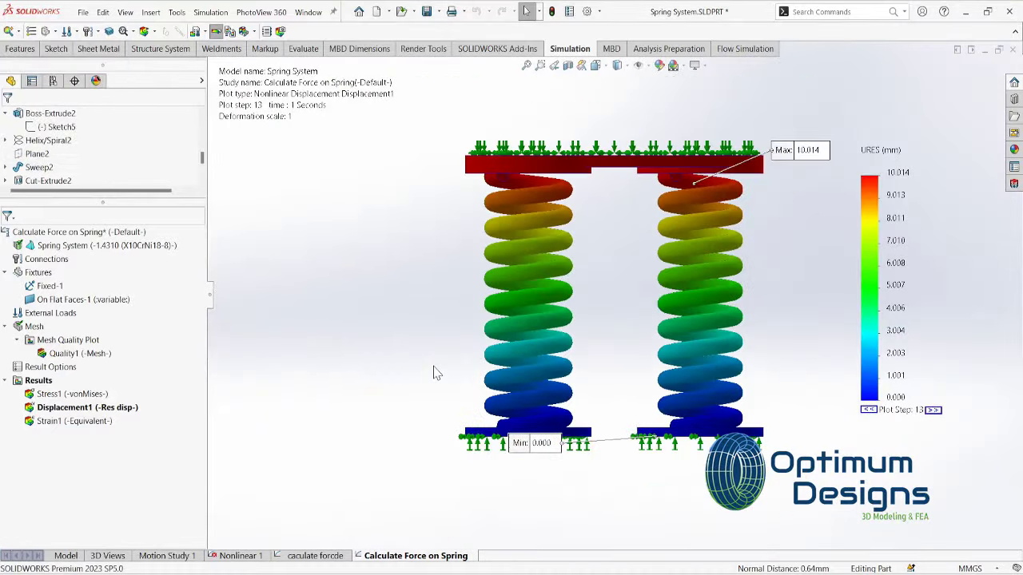
{"action": "key", "text": "space"}
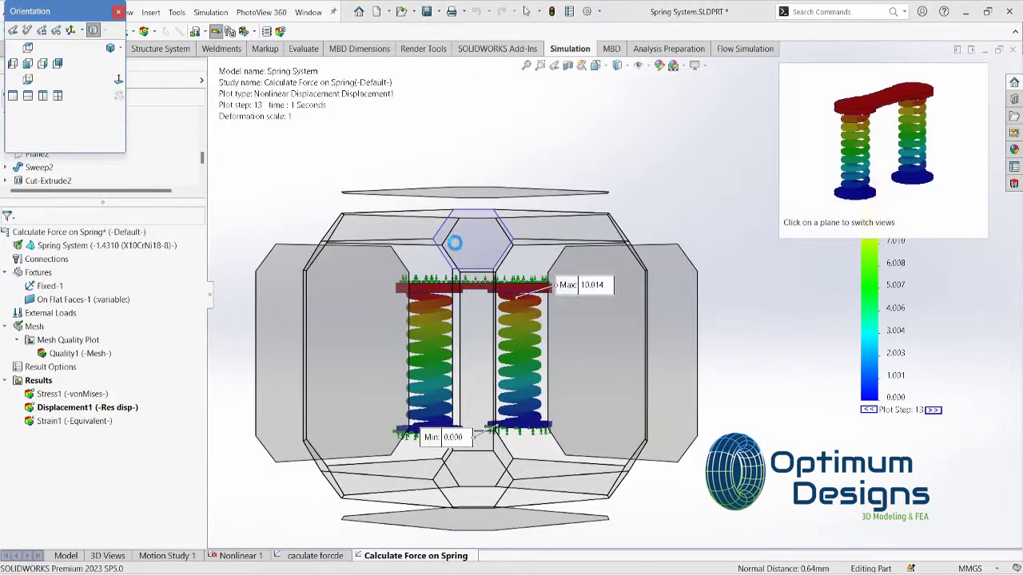
{"action": "left_click", "coordinate": [455, 243]}
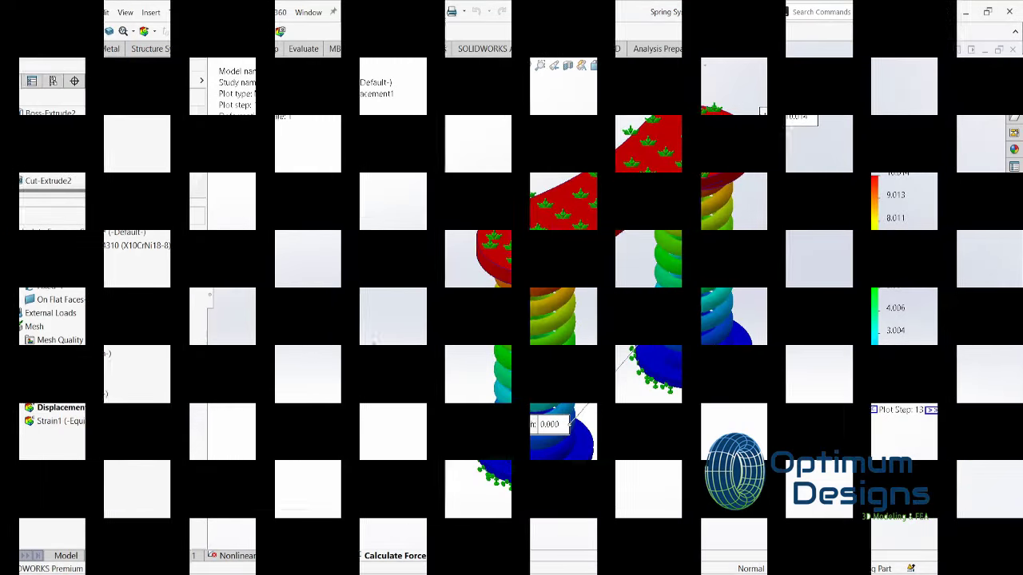